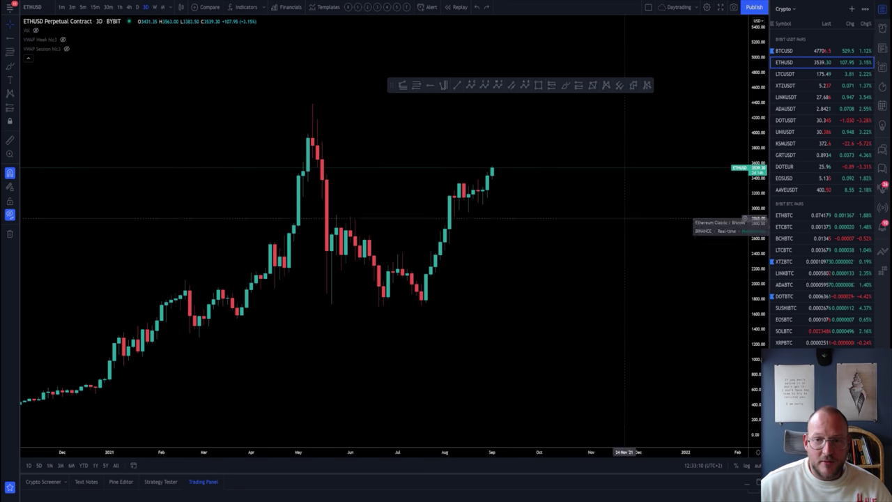
Step: Switch the chart to ETHBTC and bring its price history since 2017 into view
left_click(796, 218)
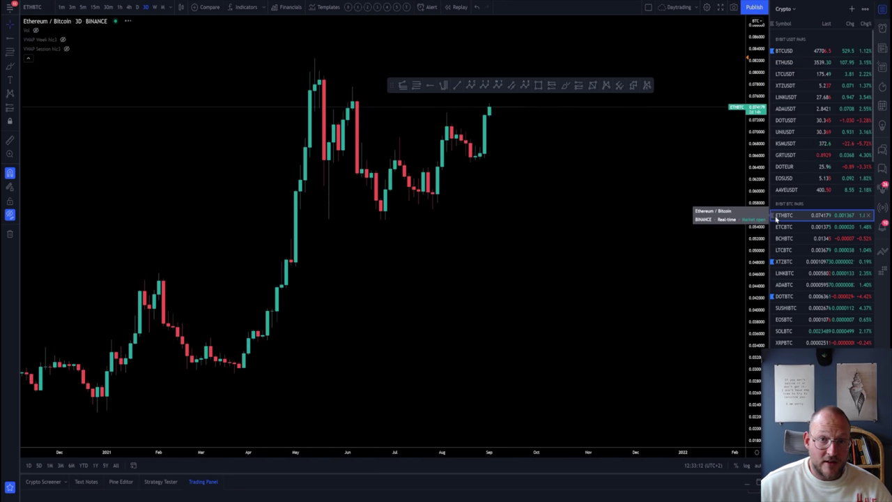
scroll(527, 202, "down", 8)
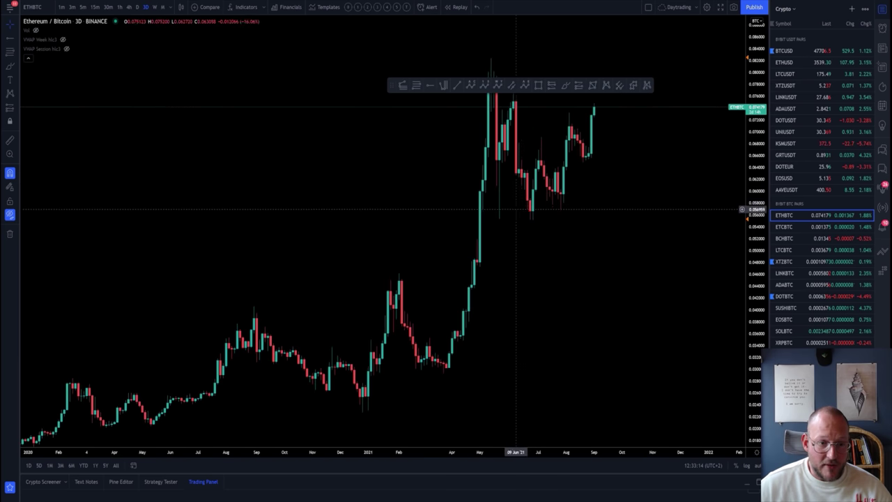
scroll(528, 206, "up", 2)
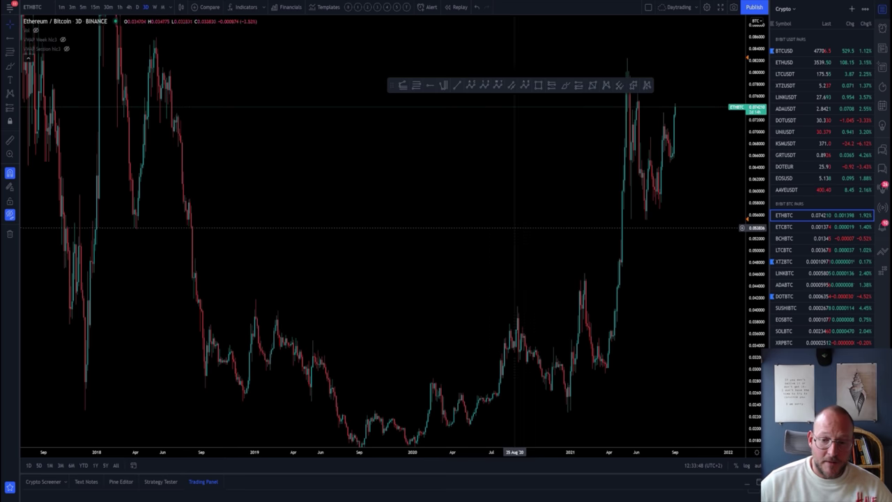
scroll(618, 334, "down", 2)
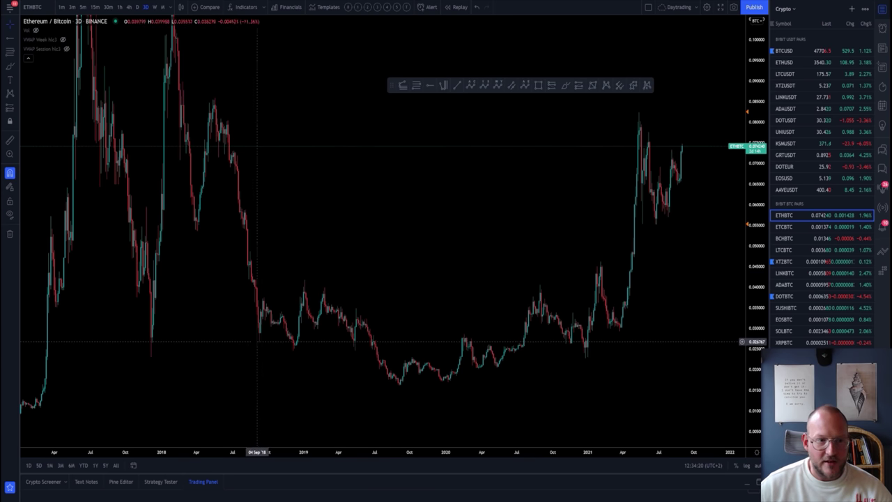
Step: Unhide the parallel channel drawing on the ETHBTC chart
left_click(883, 48)
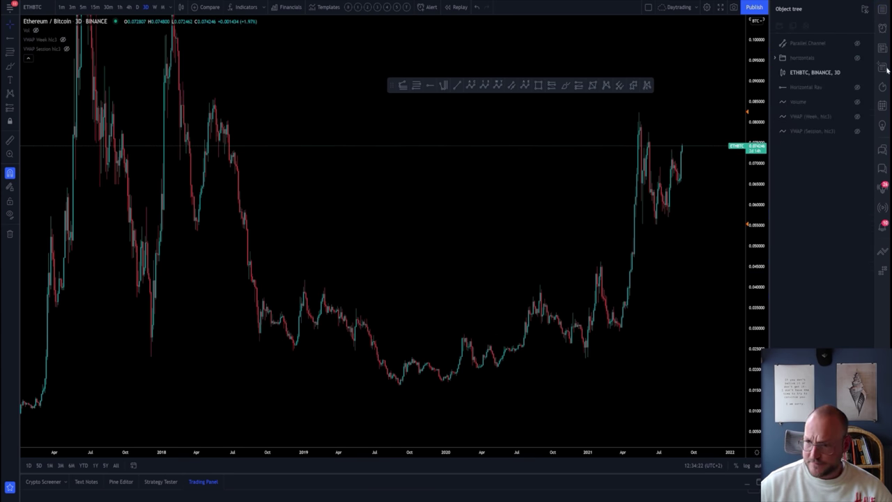
left_click(858, 44)
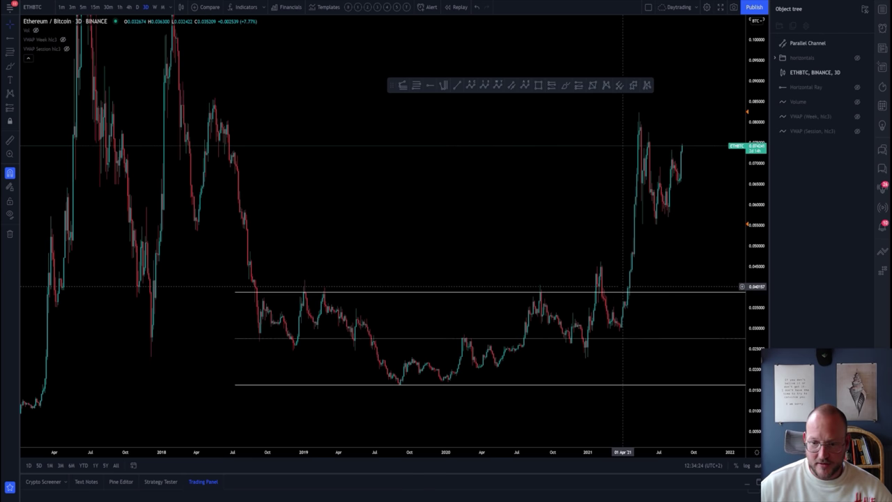
scroll(420, 253, "up", 2)
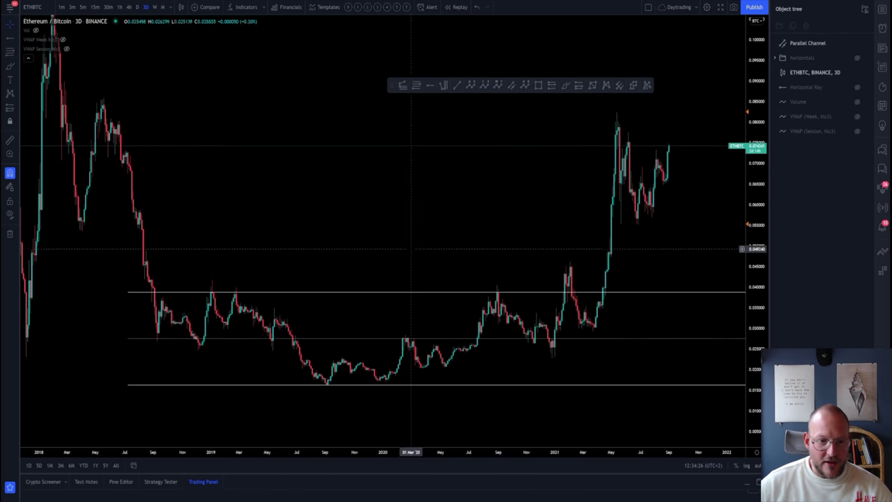
scroll(482, 235, "down", 3)
scroll(328, 195, "right", 5)
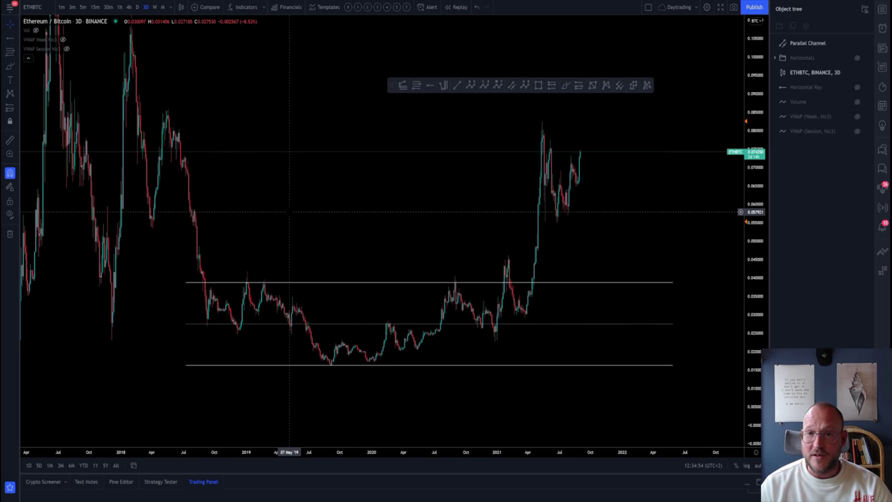
Step: Examine the ETHBTC price action between the parallel channel's upper, middle and lower lines
scroll(488, 279, "down", 1)
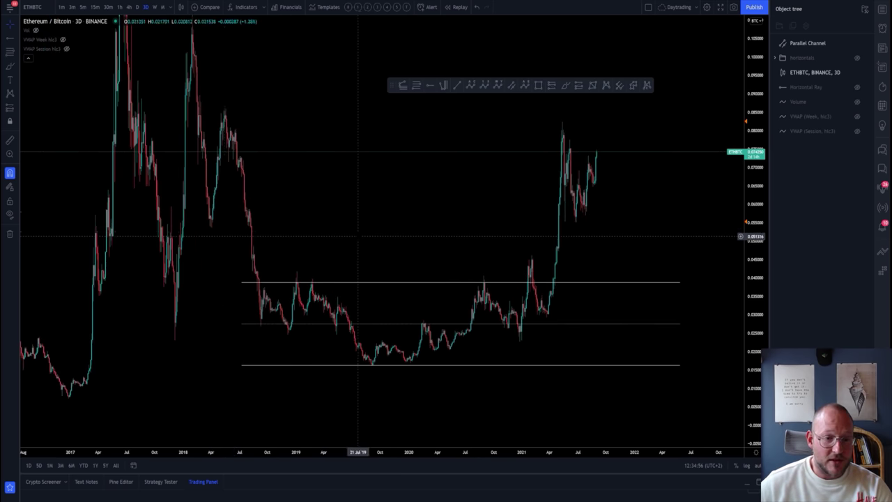
scroll(578, 335, "up", 1)
left_click(398, 284)
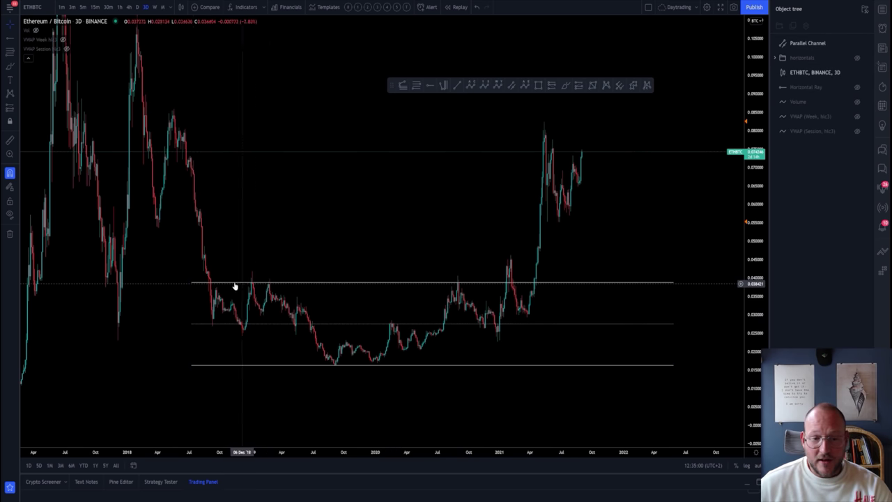
left_click(303, 328)
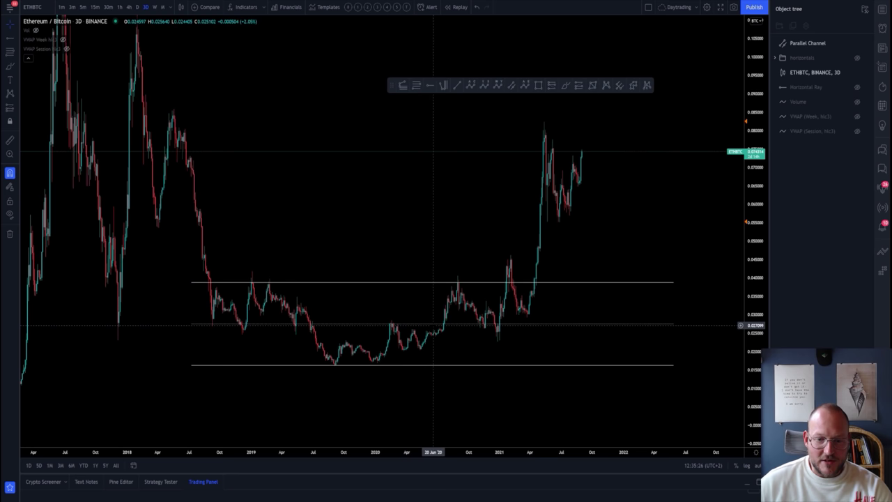
left_click(441, 326)
left_click(348, 316)
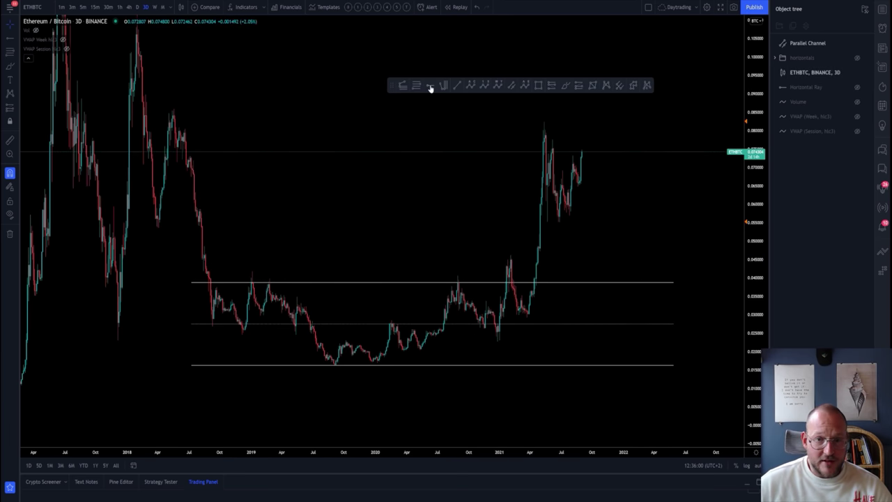
left_click(538, 85)
left_click_drag(195, 247, 213, 264)
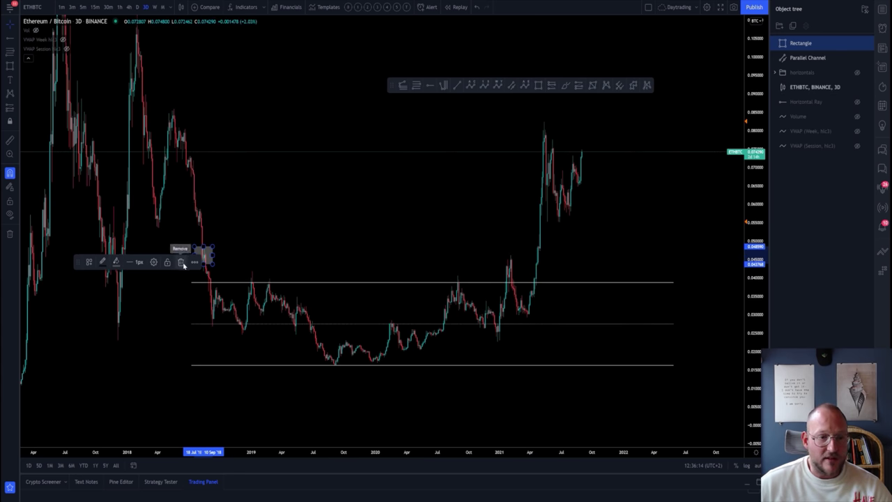
left_click(184, 265)
Step: Measure the price rise from the low before the 2021 breakout up to the May 2021 peak
scroll(477, 179, "up", 2)
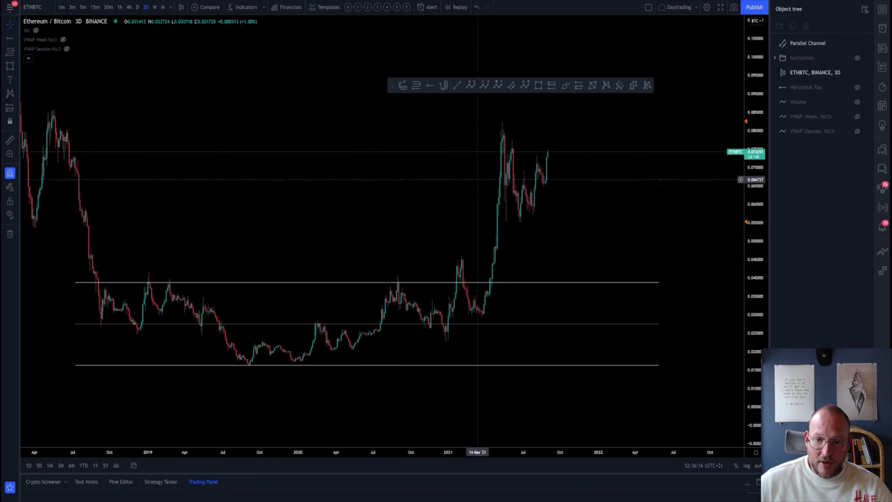
left_click(518, 315, "shift")
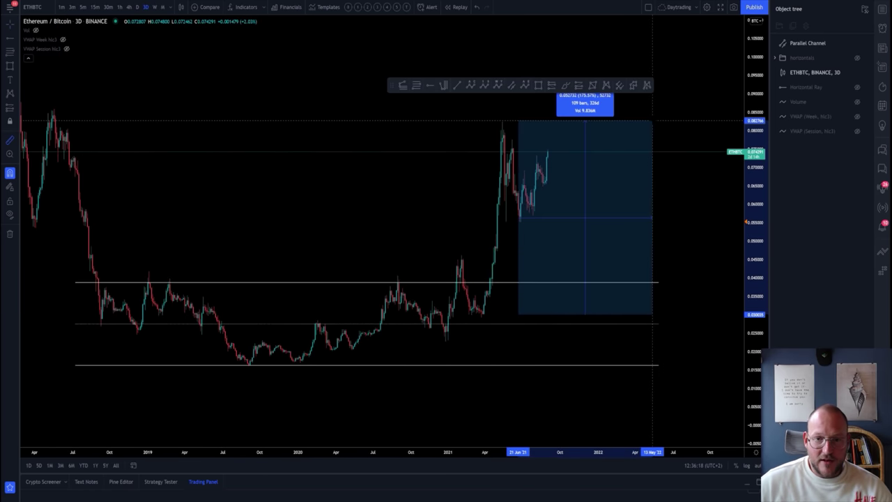
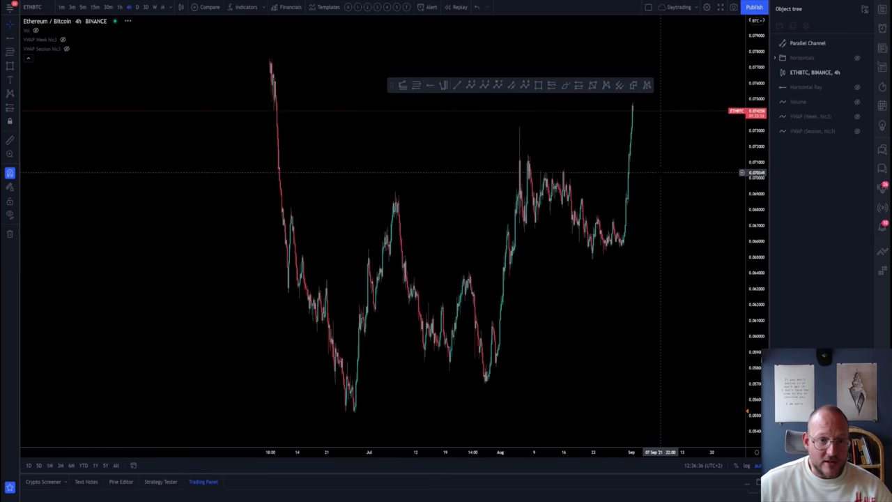
Step: Draw a descending trend line on the 4h chart from the 15 May 2021 high at 0.0824 to 6 September 2021
left_click(458, 87)
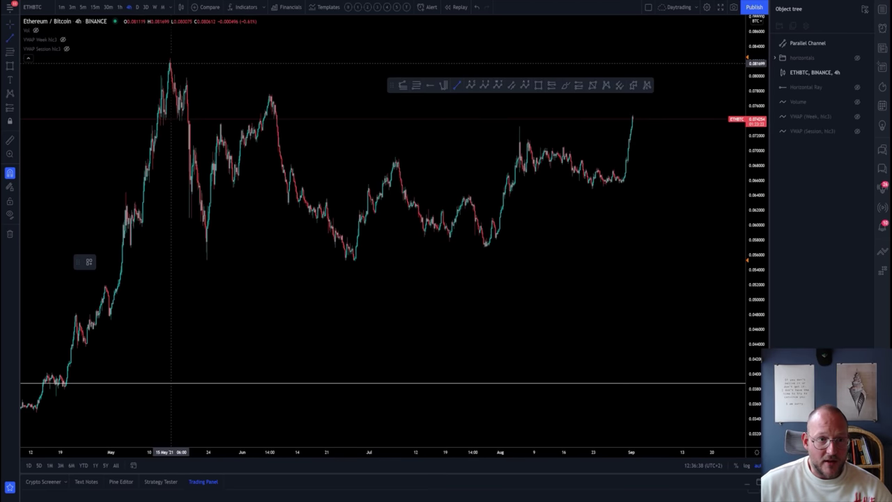
left_click(170, 59)
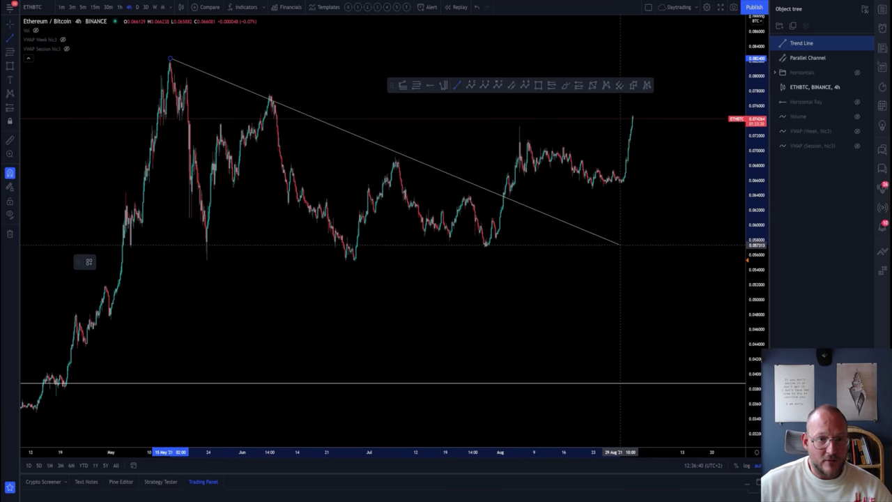
left_click(653, 267)
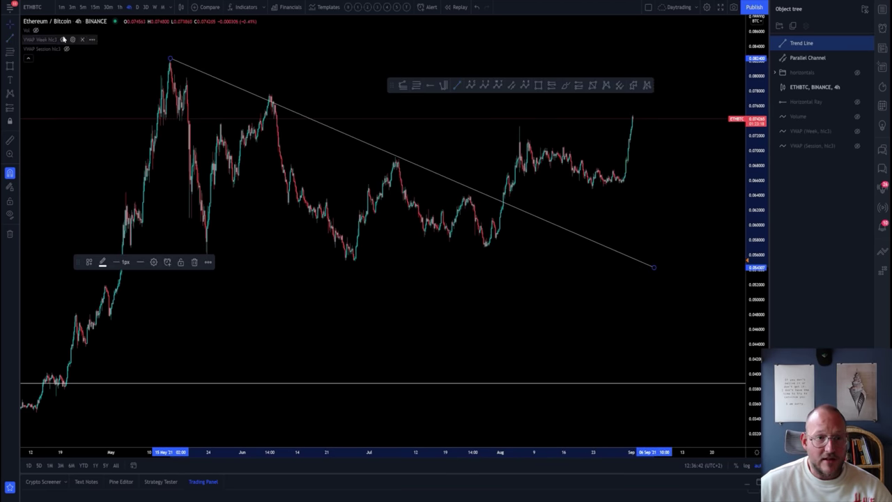
left_click(430, 86)
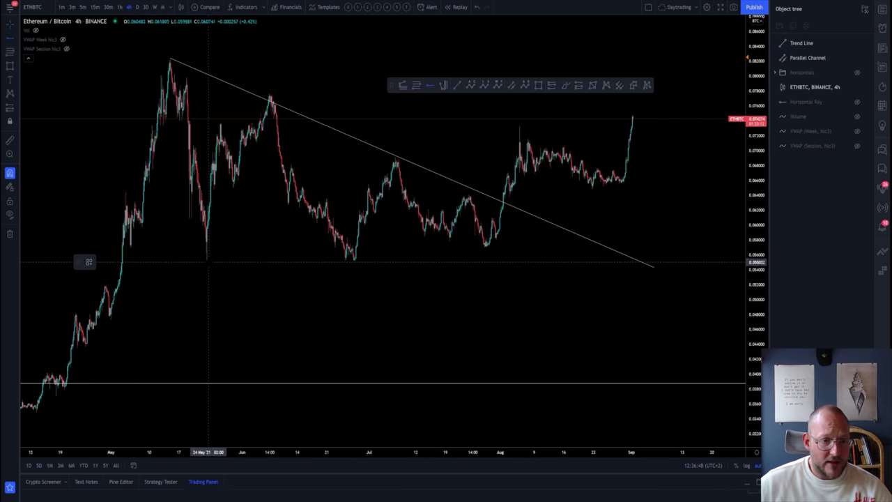
left_click(209, 261)
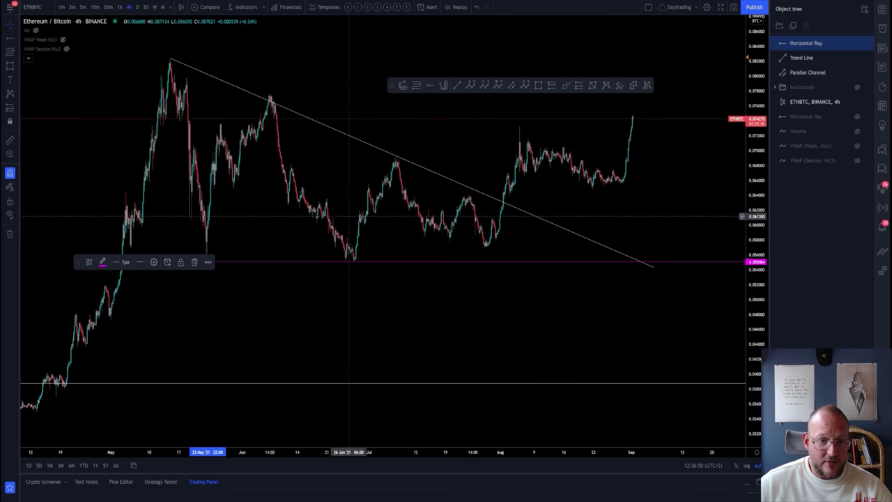
left_click(195, 261)
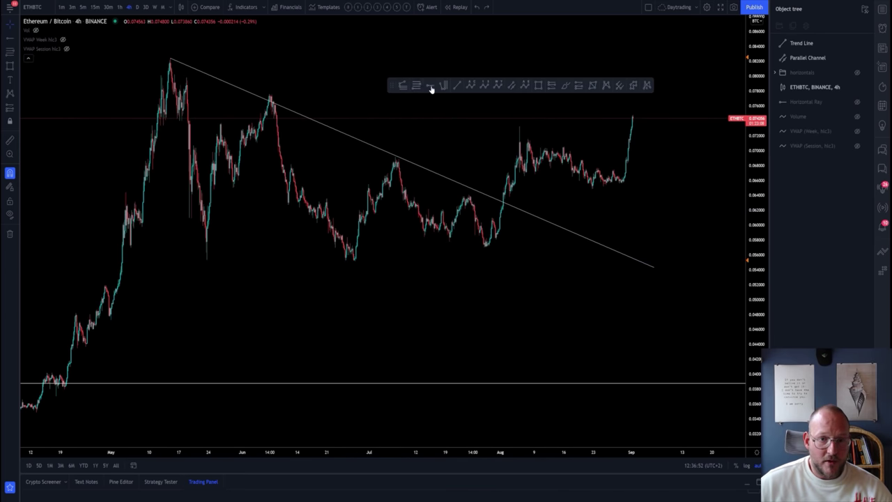
left_click(206, 262)
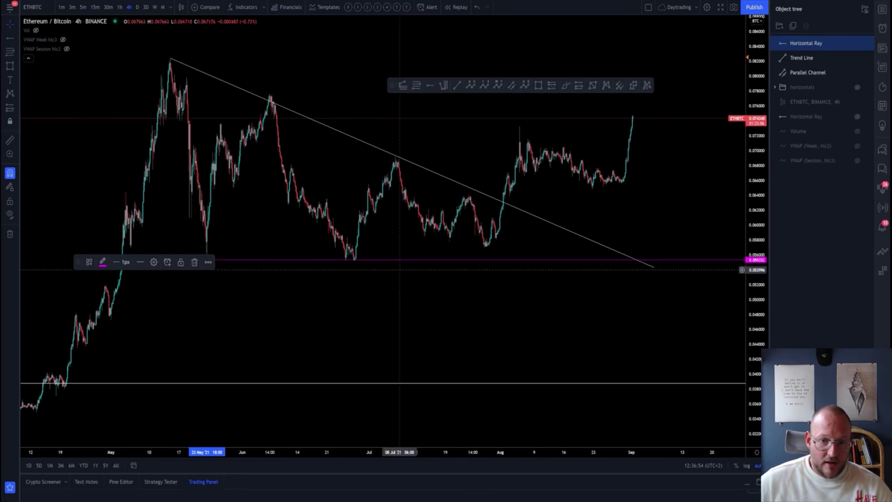
left_click(481, 261)
Step: Draw a horizontal trend line at about 0.0553 from the 23 May 2021 low to about 7 September, then restore the cross cursor
left_click(459, 85)
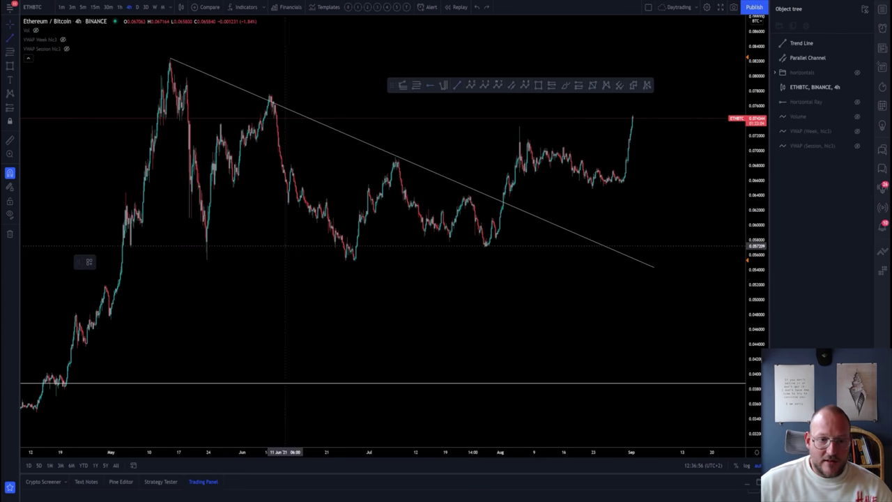
left_click(206, 260)
left_click(643, 260)
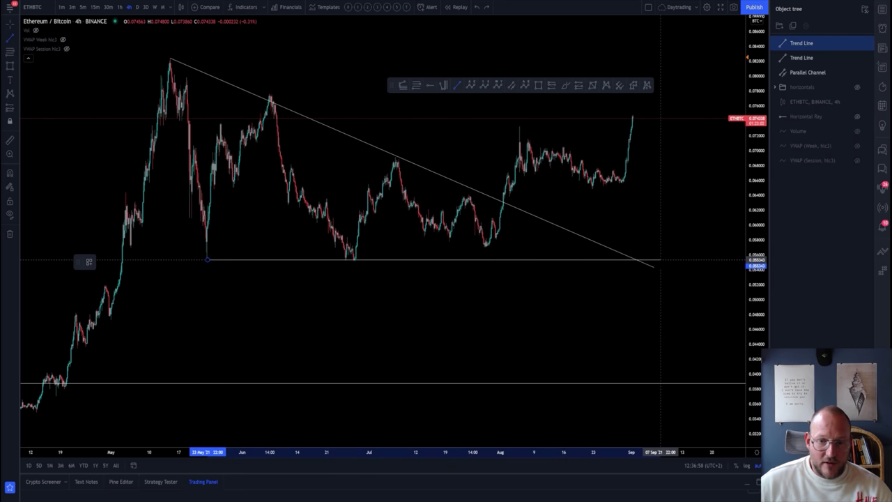
left_click(613, 230)
left_click(13, 25)
Step: Set the ETHBTC chart to the daily timeframe with both trend lines in view
scroll(91, 51, "down", 5)
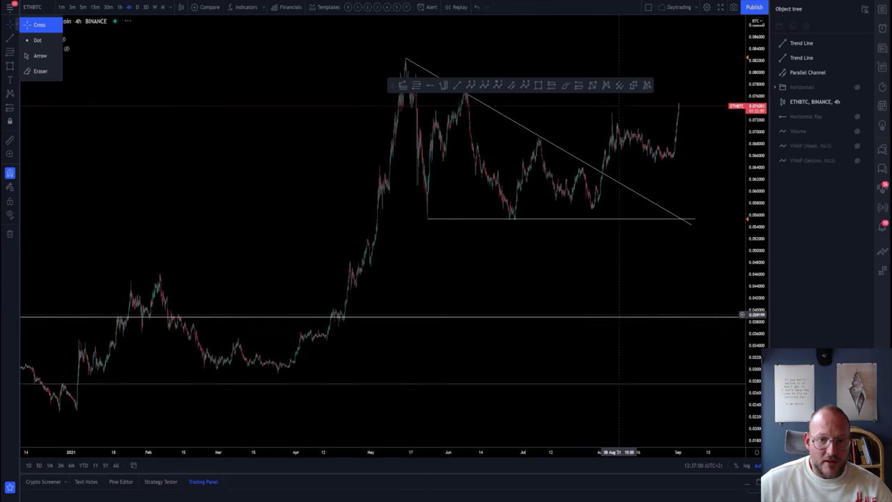
left_click_drag(615, 265, 491, 326)
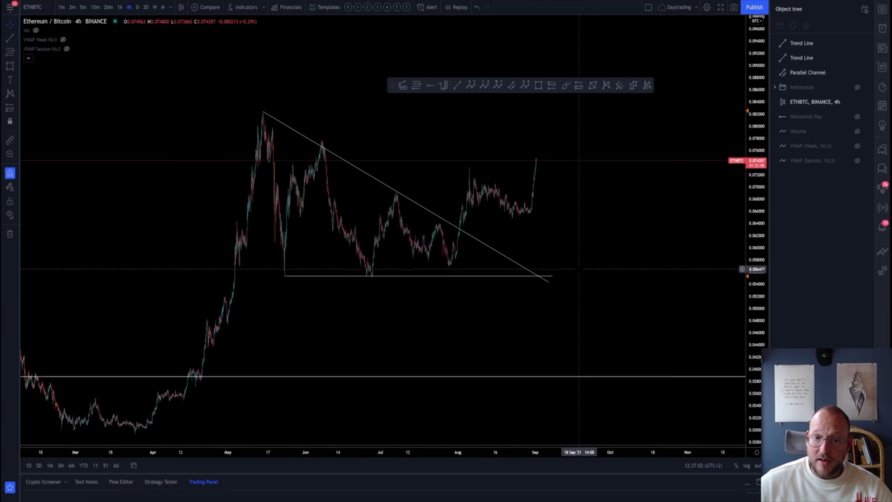
scroll(579, 307, "down", 1)
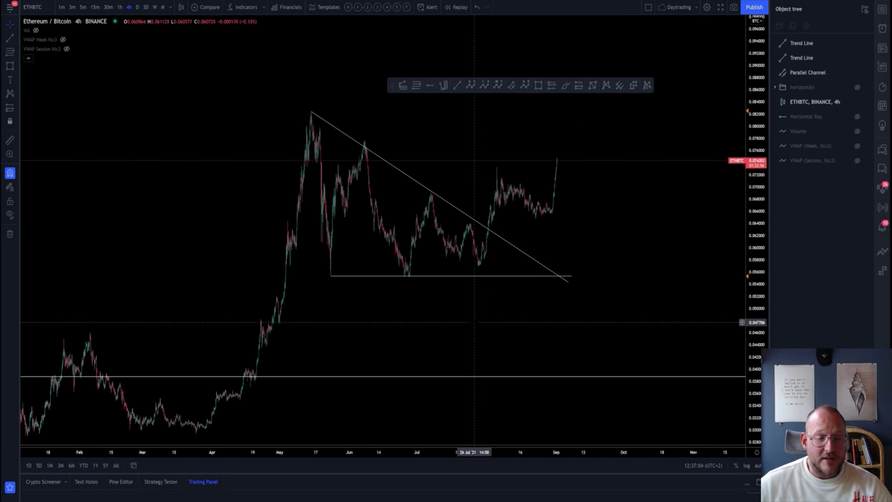
left_click(137, 7)
scroll(497, 172, "up", 10)
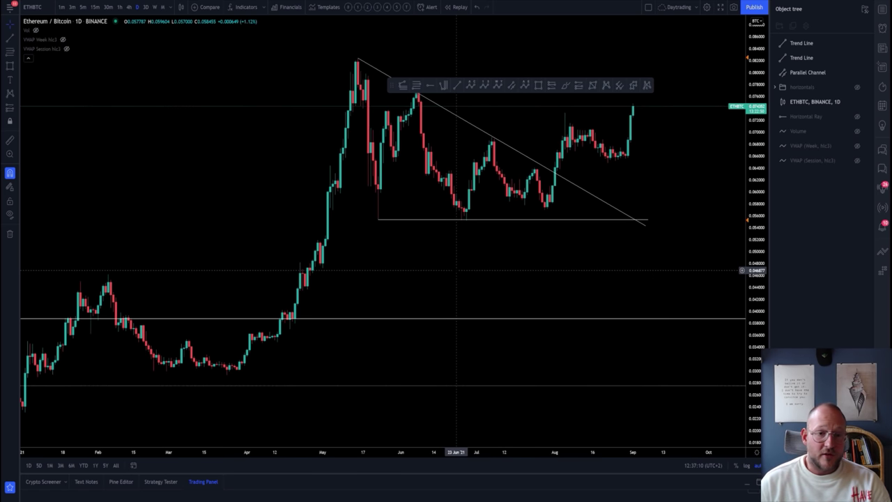
scroll(457, 270, "left", 5)
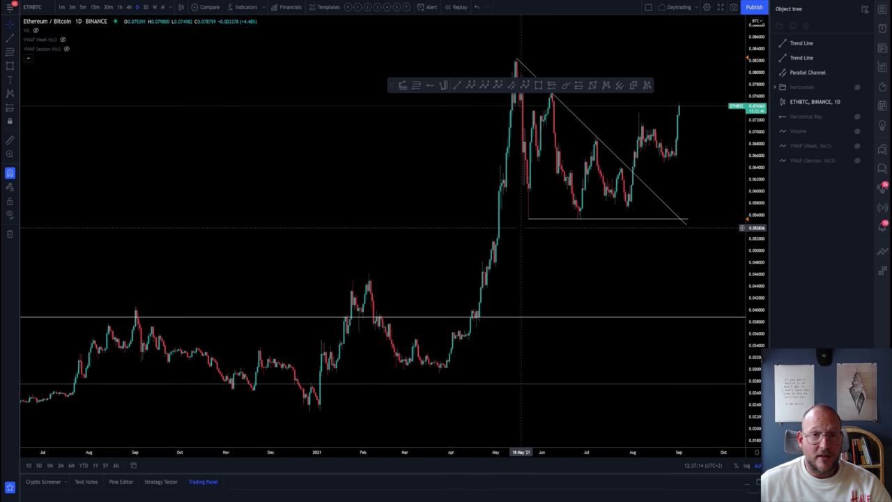
scroll(521, 228, "right", 5)
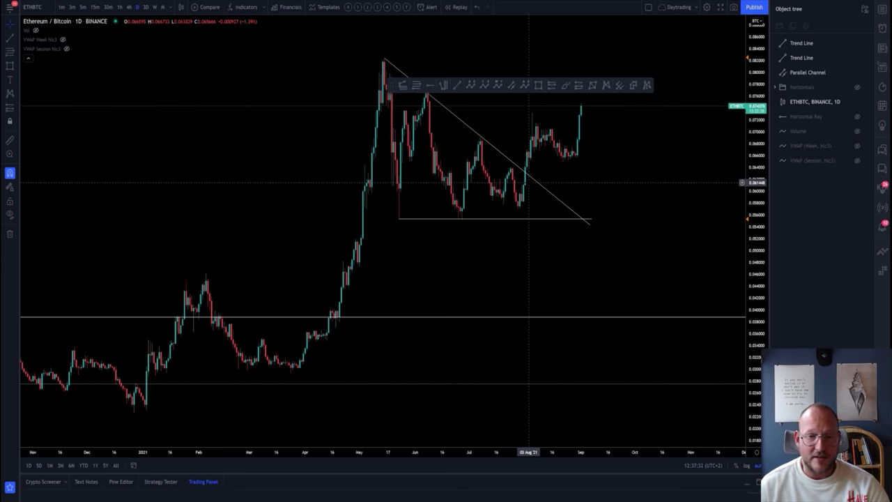
Step: Move the floating drawing tools clear of the May 2021 price peak and the trend lines
left_click_drag(393, 85, 71, 60)
scroll(436, 226, "up", 2)
mouse_move(437, 225)
left_mouse_down()
mouse_move(345, 257)
mouse_move(355, 311)
mouse_move(596, 309)
left_mouse_up()
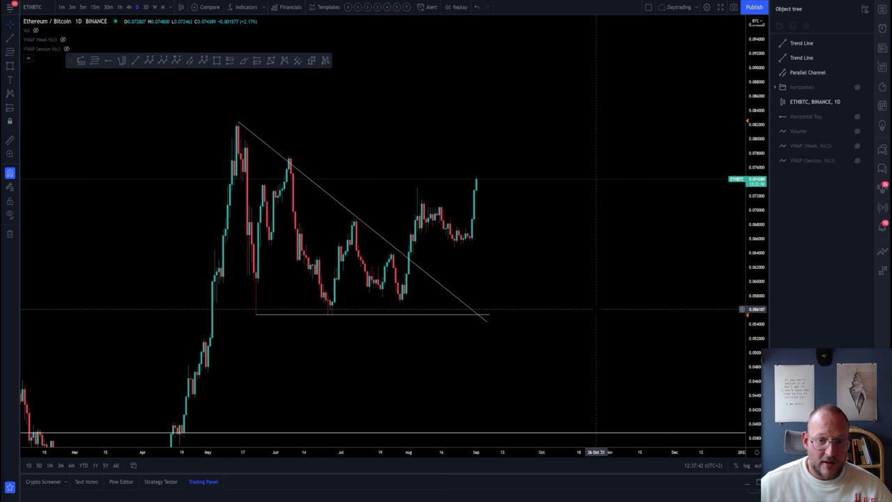
Step: Level the descending trend line at the 15 May 2021 high of 0.0824, ending it at 6 October 2021
left_click(486, 320)
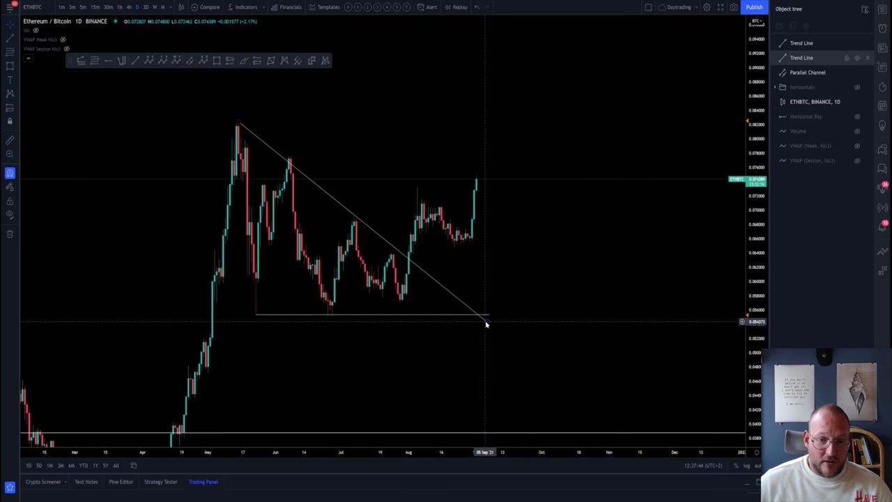
left_click_drag(486, 323, 555, 132)
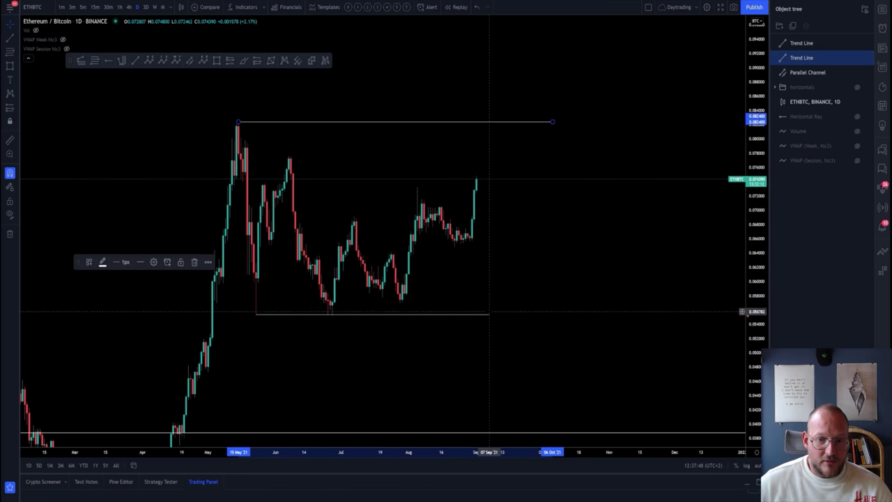
Step: Extend the lower range trend line horizontally to about 10 October 2021 and unhide the horizontals group
left_click(488, 315)
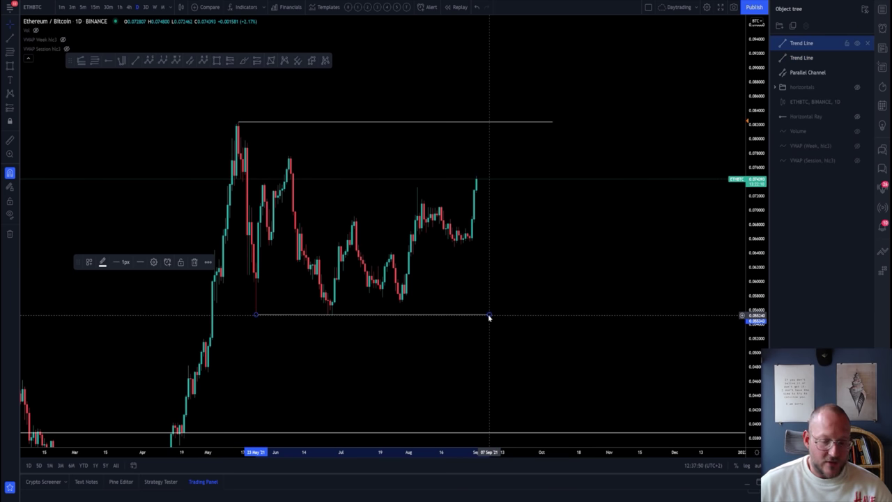
left_click_drag(490, 317, 561, 315)
left_click(621, 315)
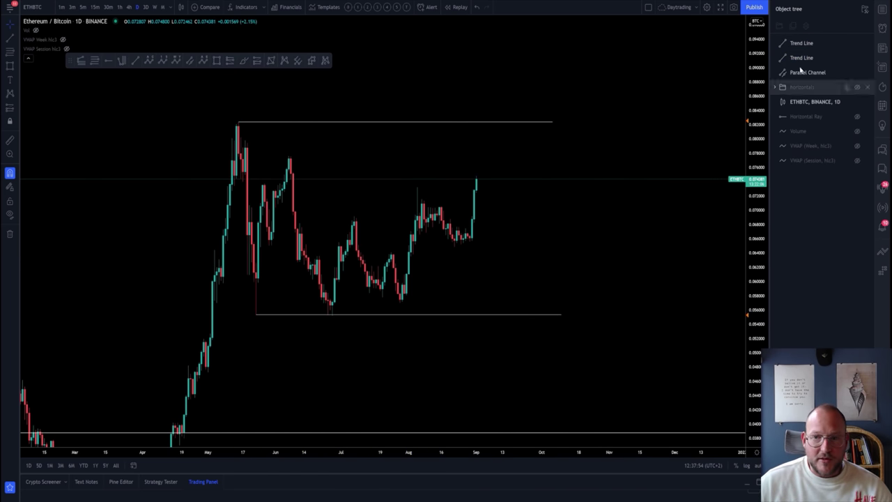
left_click(858, 87)
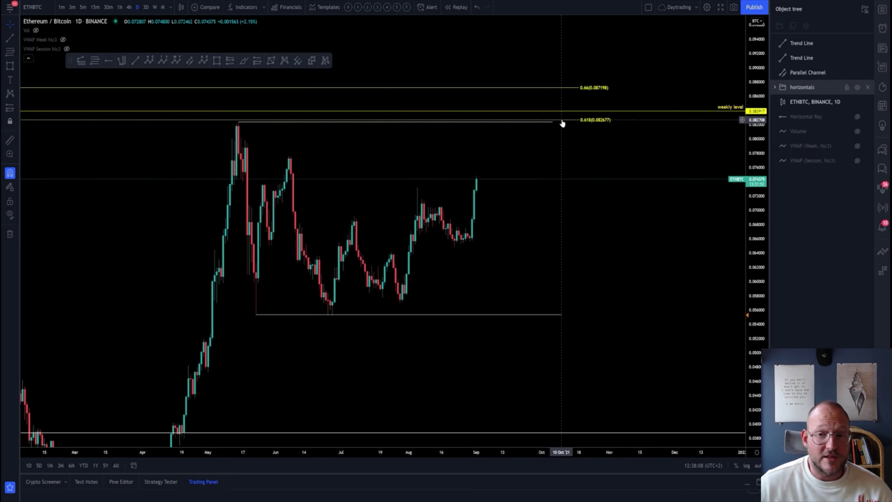
Step: Set ETHBTC to the weekly timeframe and measure the move from the current price up to the weekly level
left_click(155, 8)
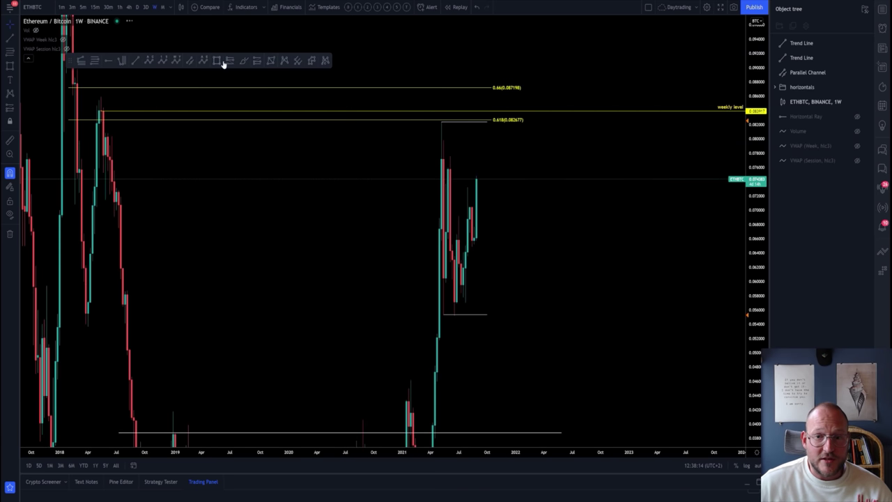
scroll(365, 273, "up", 5)
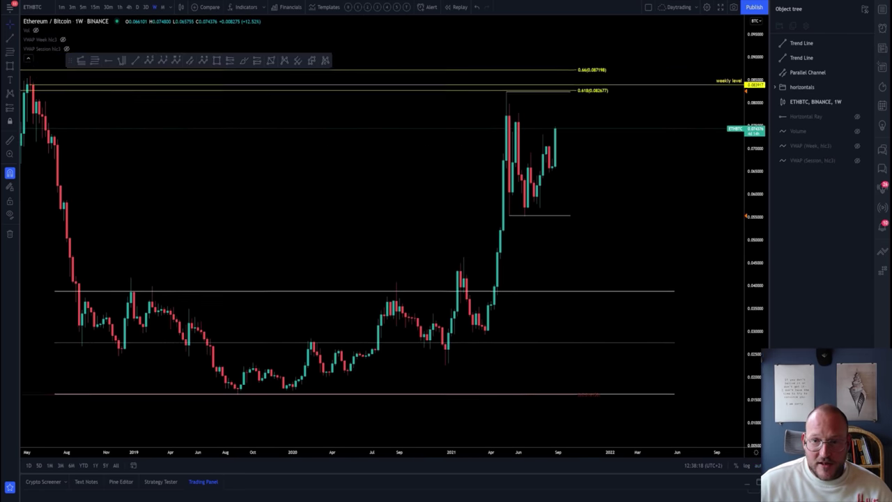
scroll(580, 152, "up", 2)
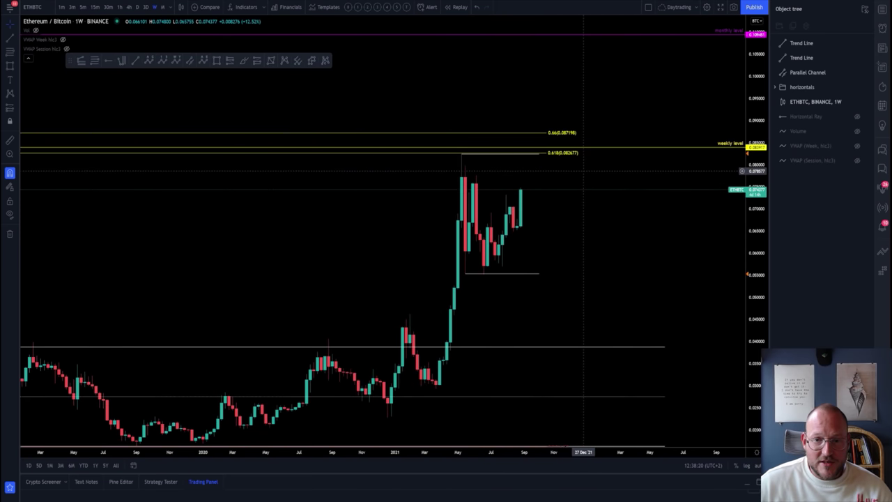
left_click(576, 194, "shift")
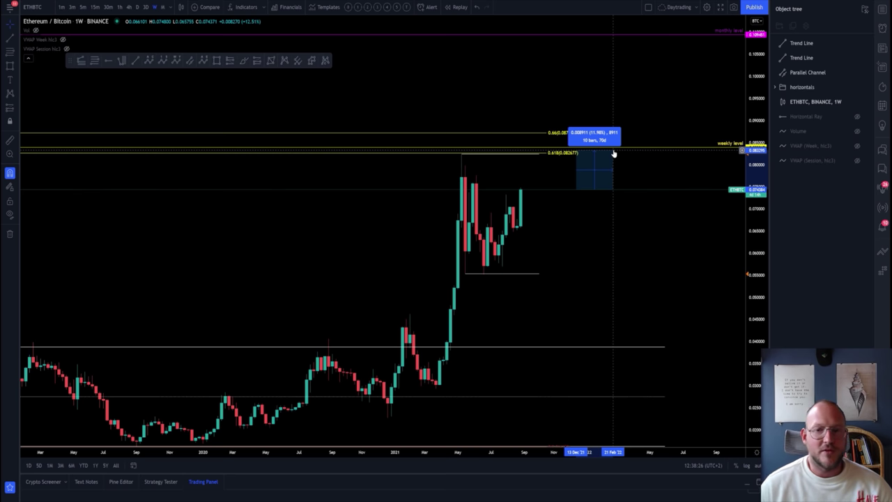
Step: Brush a projected path from the current price above the 0.66 retracement and back to the weekly level, and delete the stroke
left_click(243, 61)
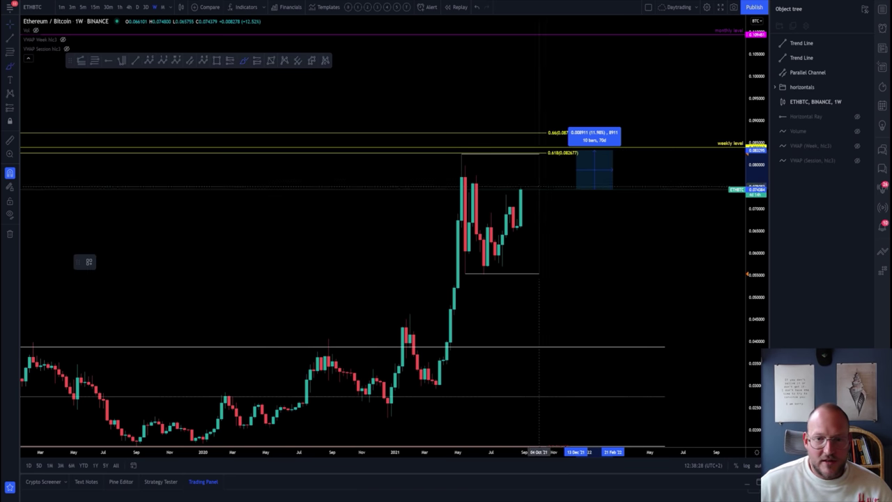
mouse_move(532, 190)
left_mouse_down()
mouse_move(565, 123)
mouse_move(582, 146)
left_mouse_up()
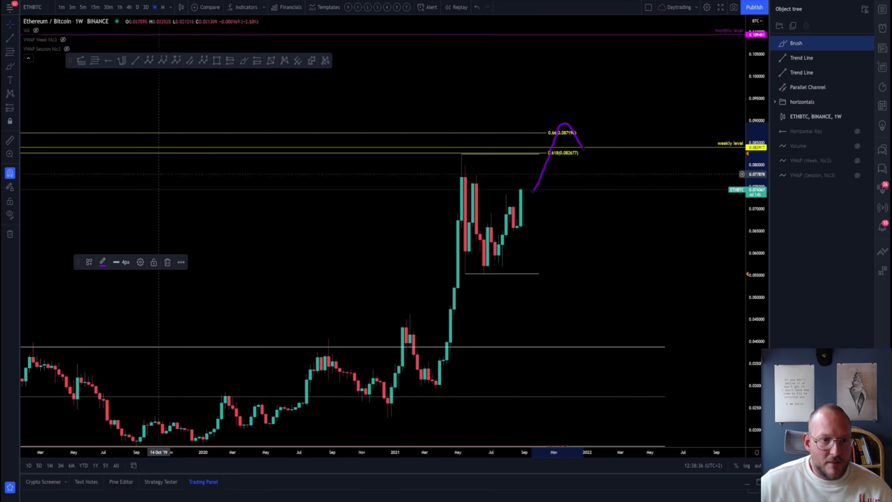
left_click(167, 261)
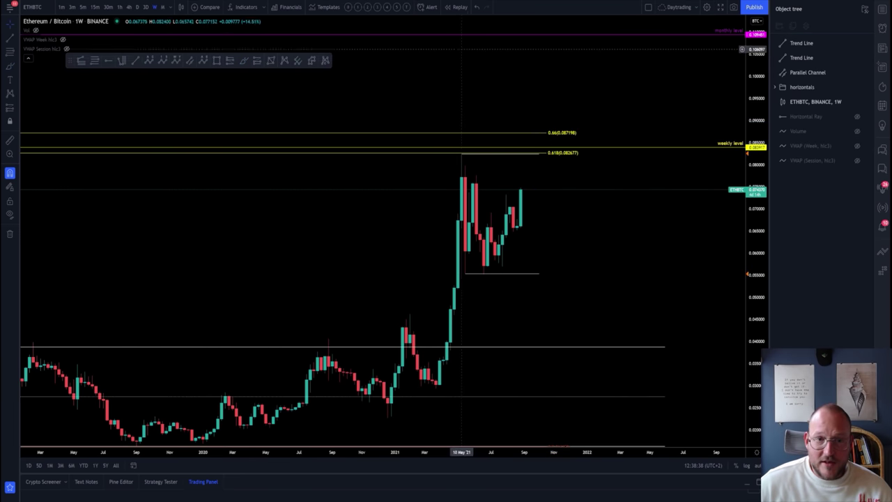
Step: Set ETHBTC to the monthly timeframe and move the Fibonacci retracement's upper anchor to the June 2017 high at 0.156357
left_click(162, 7)
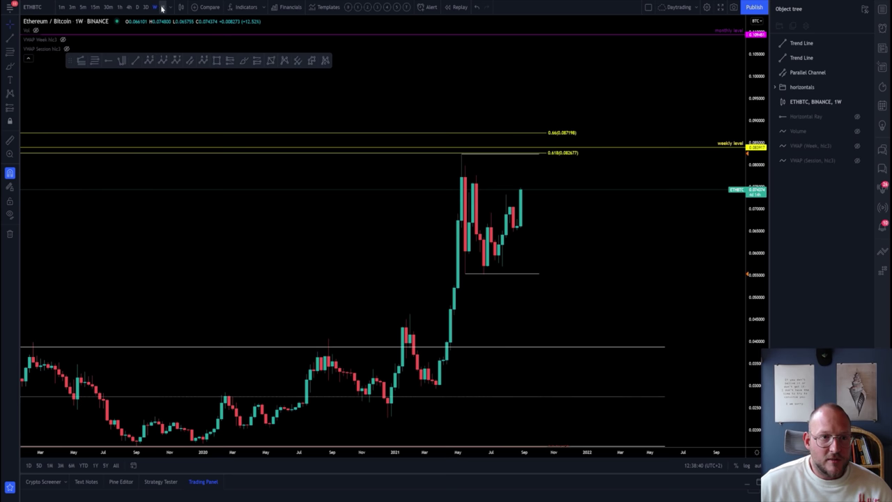
scroll(504, 169, "up", 5)
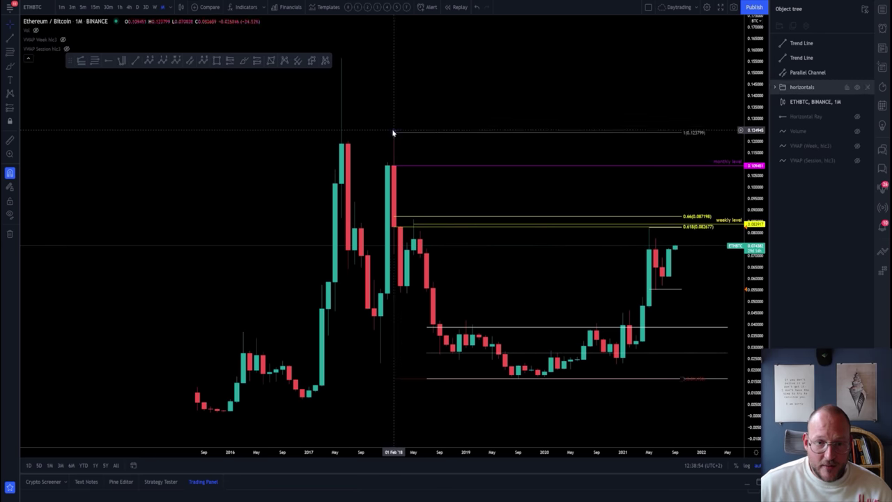
left_click_drag(394, 134, 342, 61)
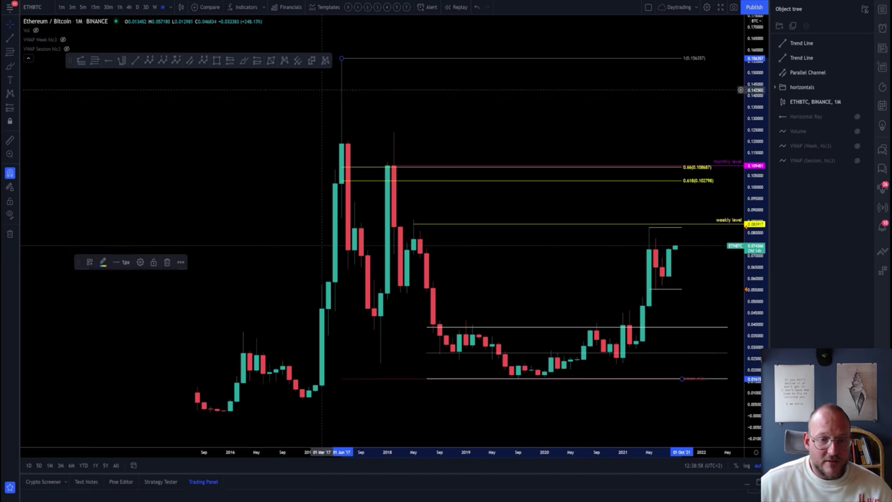
left_click_drag(223, 258, 115, 258)
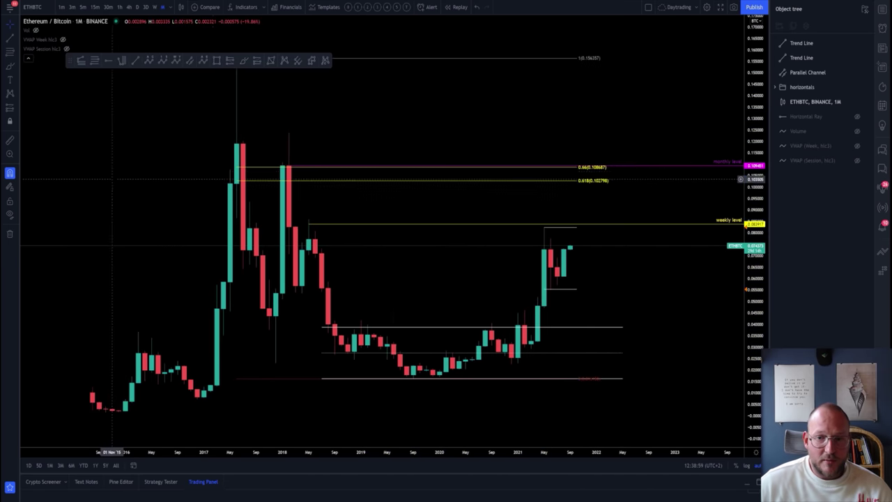
left_click(582, 168)
left_click(589, 163)
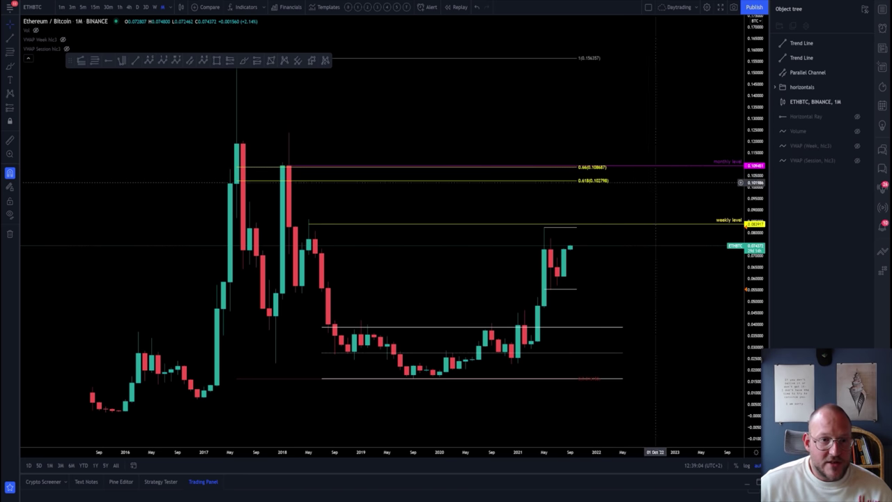
Step: Brush a stepped path from the current price over the weekly level to just above the monthly level, and delete the stroke
left_click(243, 60)
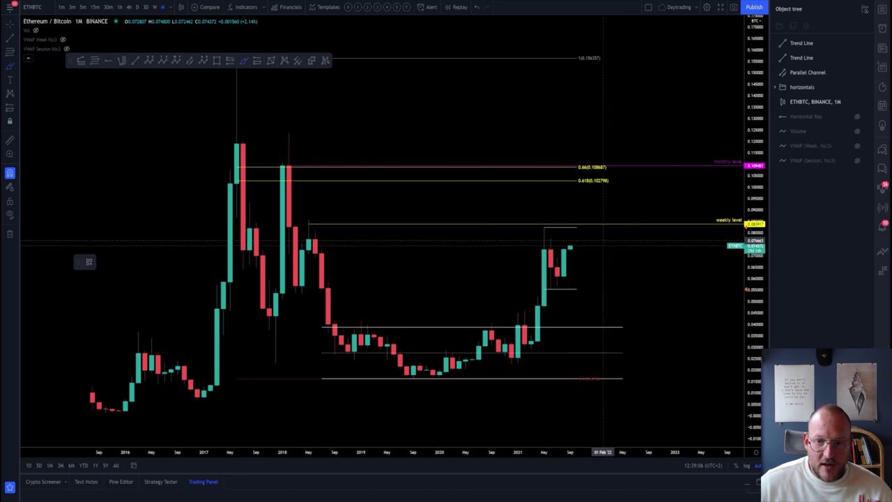
mouse_move(579, 235)
left_mouse_down()
mouse_move(601, 210)
mouse_move(623, 221)
mouse_move(651, 147)
mouse_move(662, 165)
left_mouse_up()
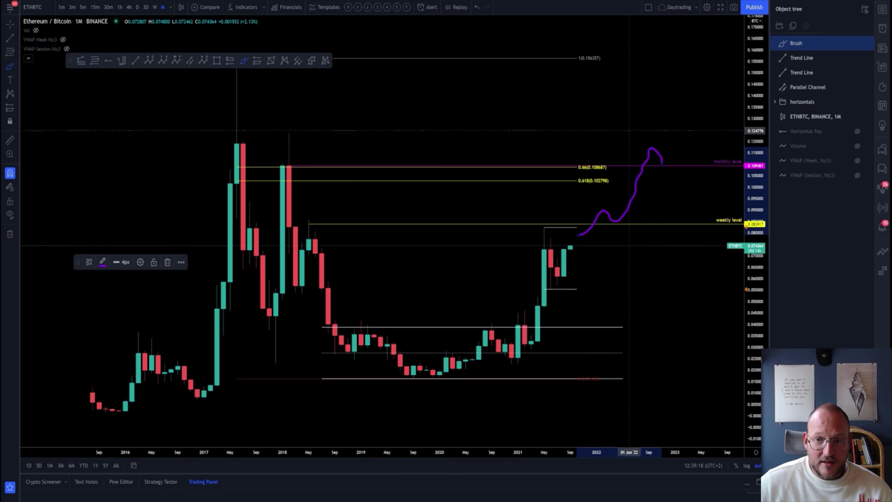
key("Delete")
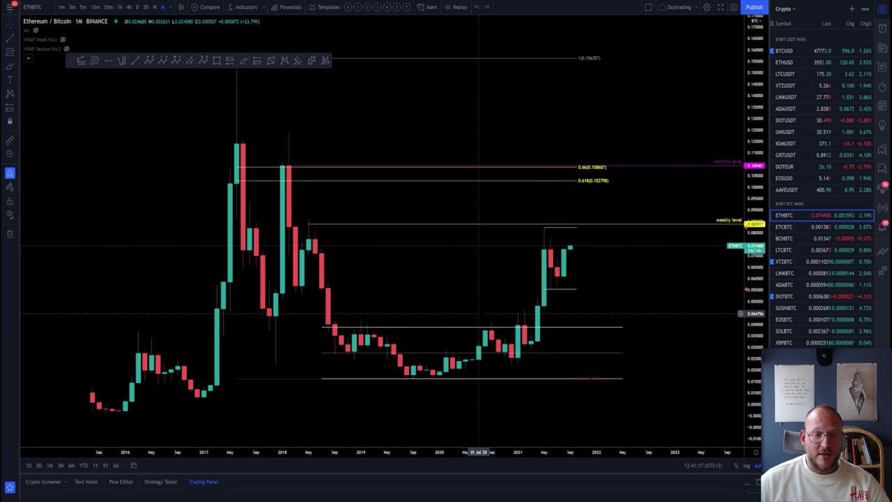
Step: Set ETHBTC to the 4-hour timeframe and measure the distance from the current price to just below the weekly level
left_click(130, 9)
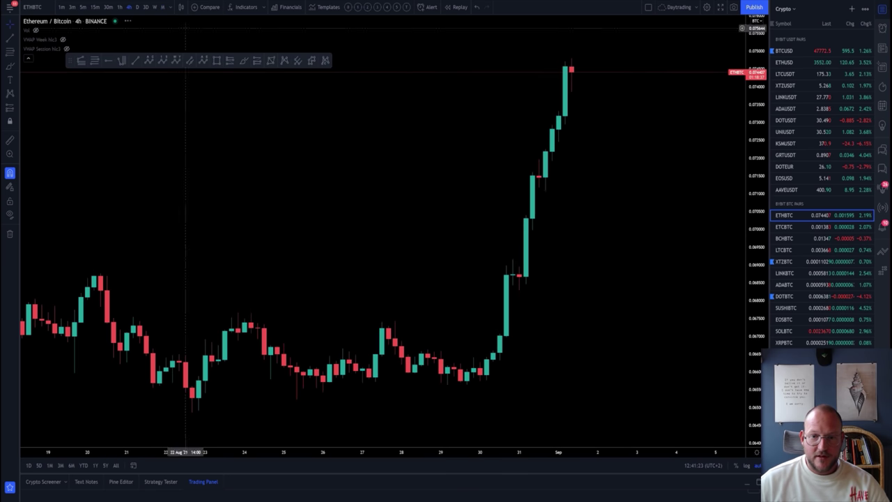
scroll(460, 140, "up", 2)
scroll(446, 136, "down", 3)
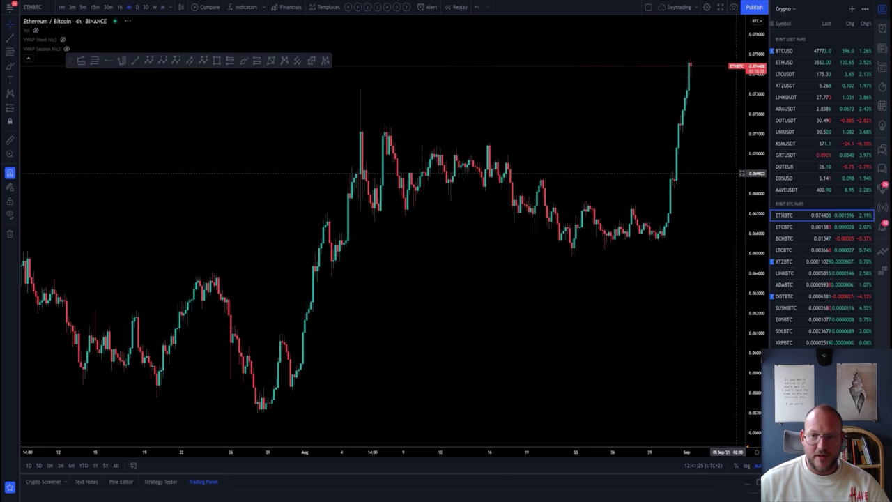
left_click_drag(453, 139, 483, 345)
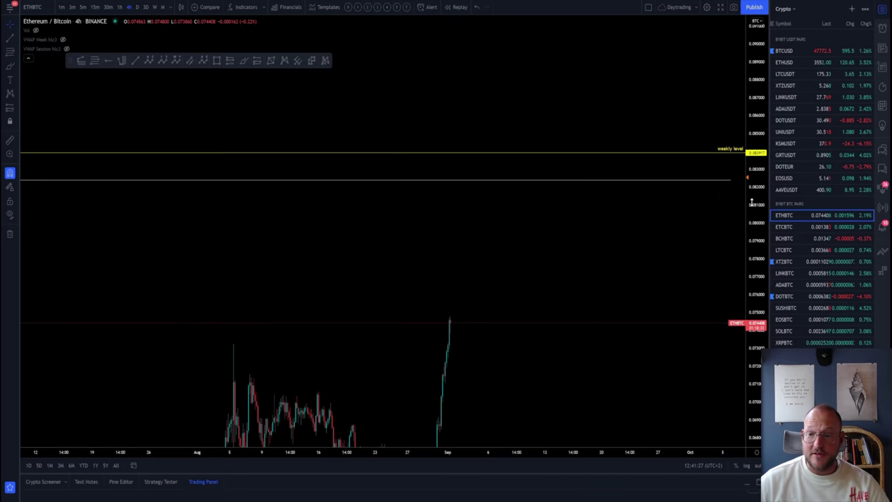
left_click(484, 327, "shift")
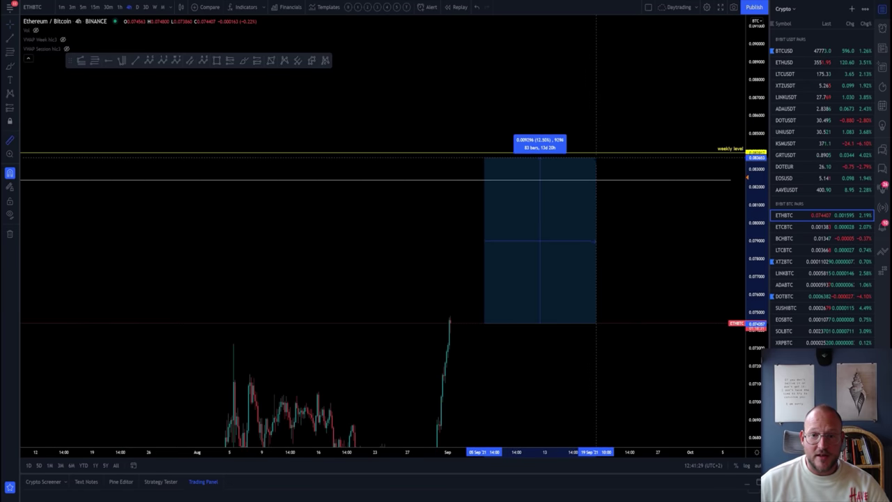
left_click(596, 156)
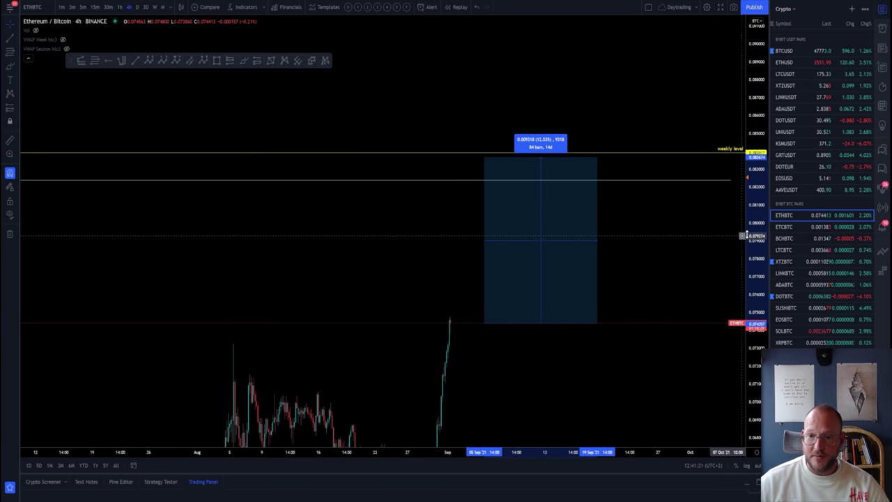
Step: Measure the distance from the weekly level up to the monthly level, and clear the measurement
left_click_drag(743, 236, 698, 443)
left_click_drag(767, 157, 753, 328)
left_click_drag(633, 338, 594, 262)
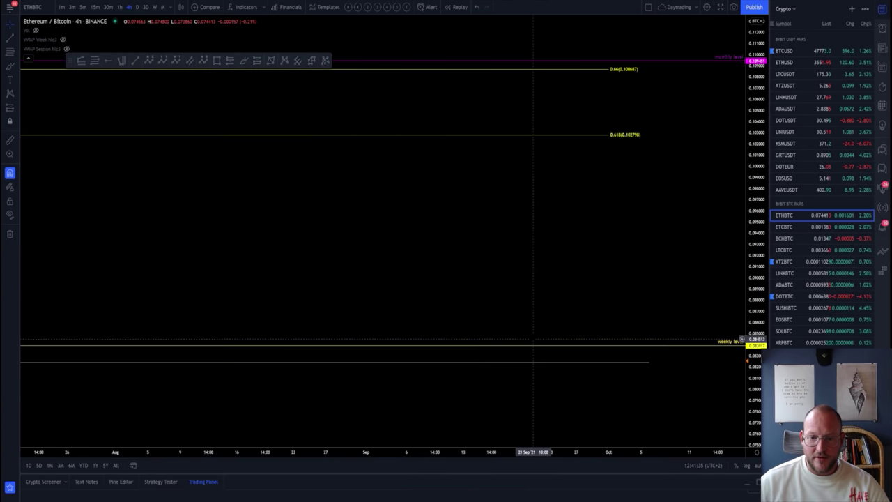
left_click(528, 345, "shift")
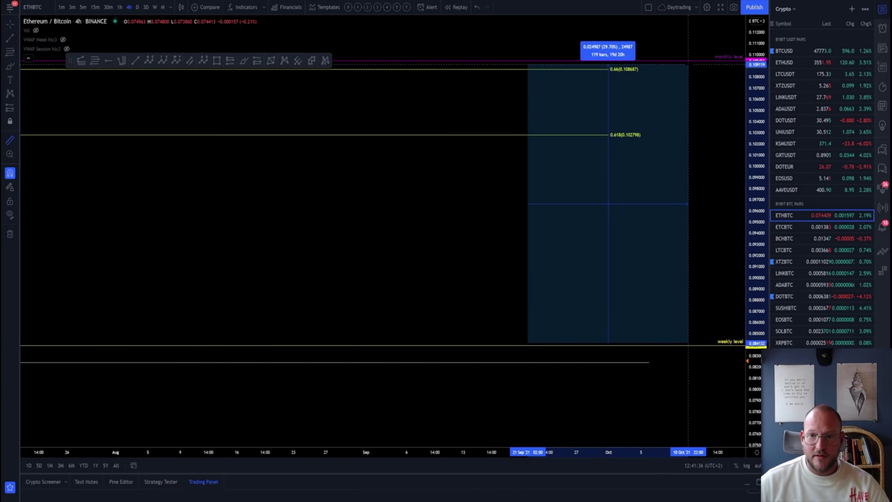
left_click(742, 233)
Step: Measure the full move from the current price to the monthly level, and clear the measurement
left_click_drag(756, 237, 681, 336)
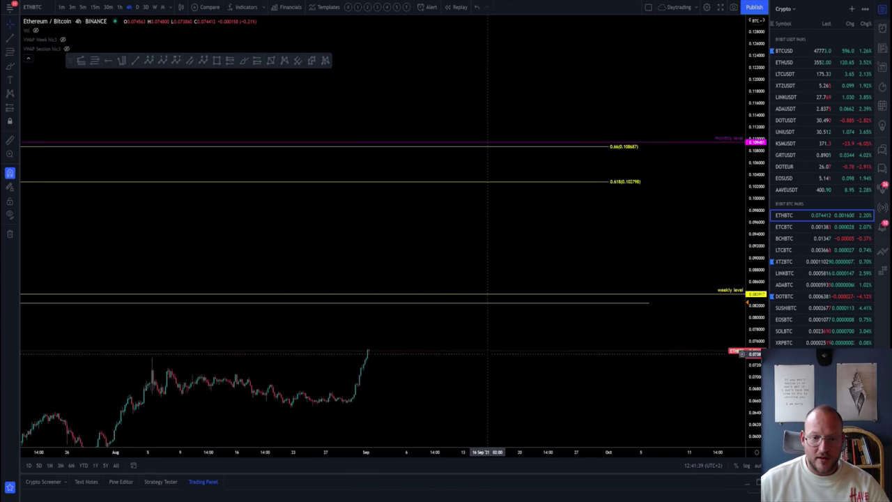
left_click(489, 351, "shift")
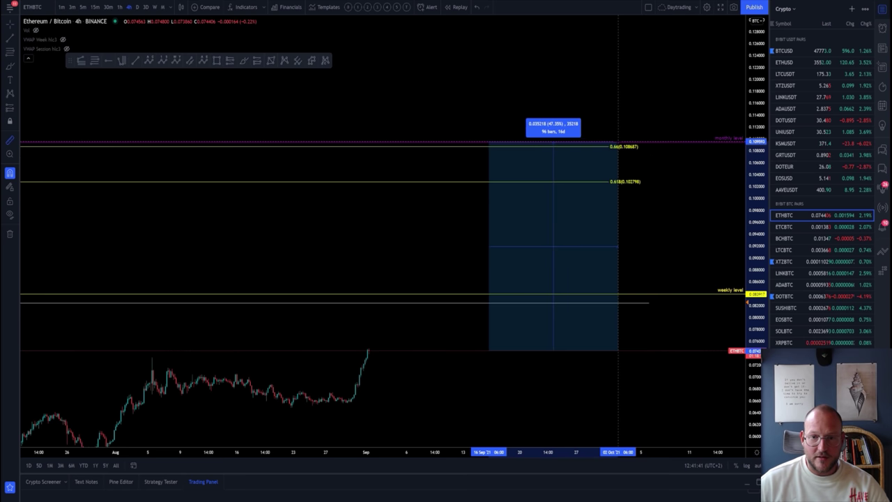
left_click(701, 230)
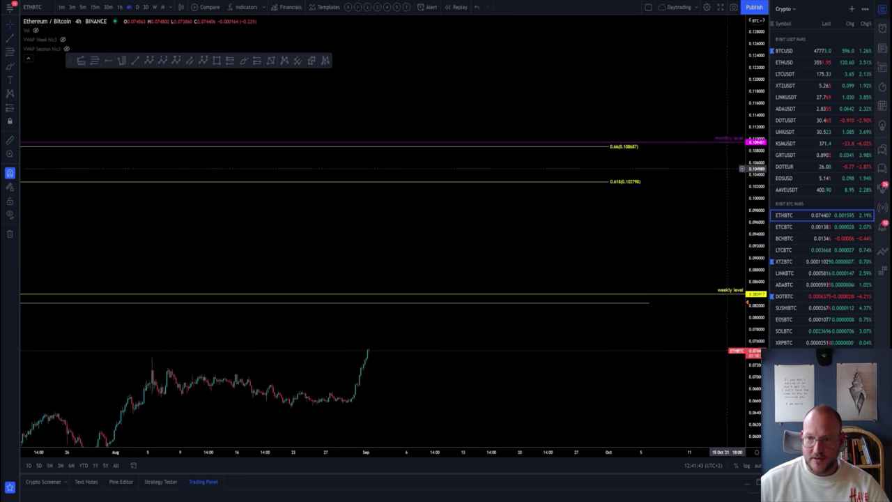
Step: Open the ETHUSD chart from the watchlist and fit its 2021 price action between both weekly levels in view
left_click(794, 64)
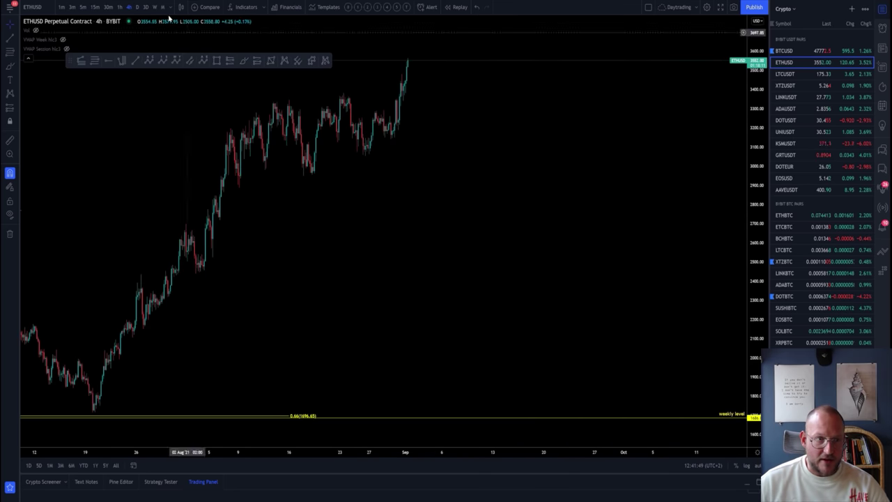
scroll(689, 129, "down", 5)
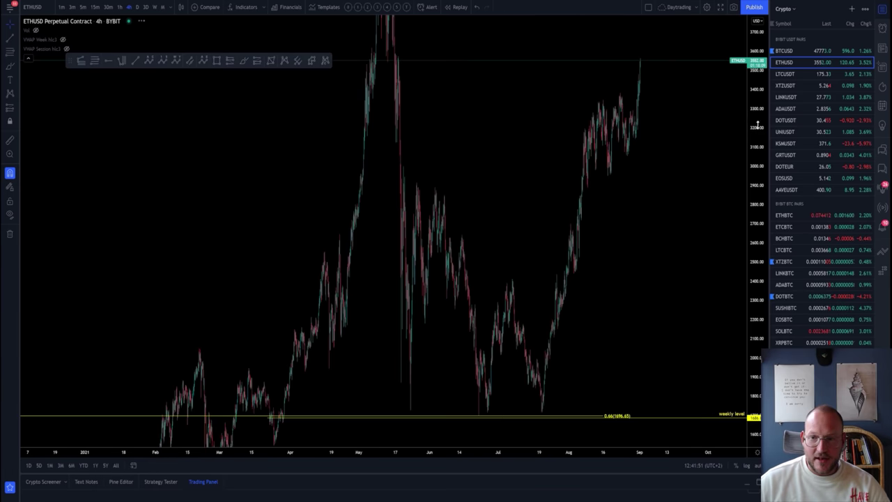
left_click_drag(756, 174, 756, 279)
left_click_drag(613, 314, 561, 341)
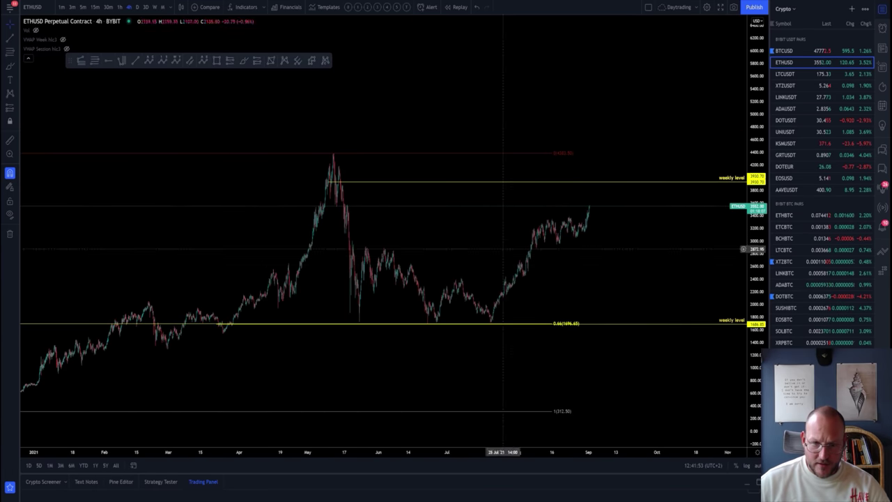
left_click_drag(757, 293, 756, 237)
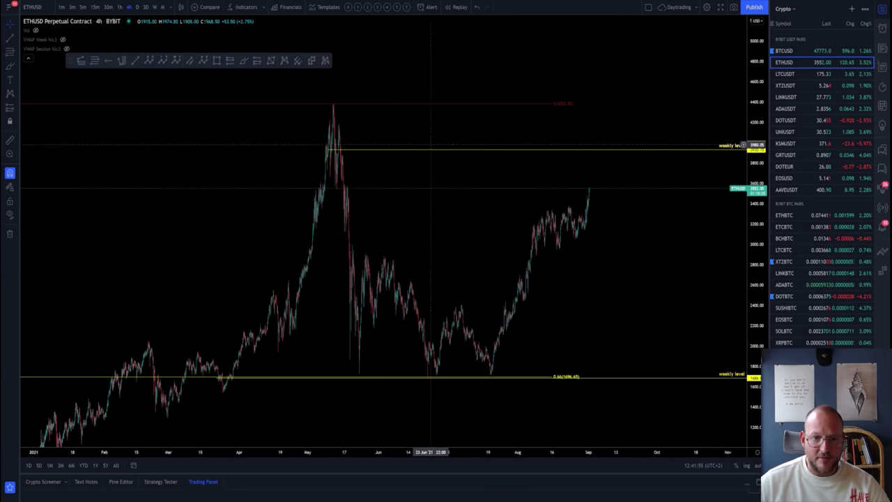
scroll(375, 187, "right", 5)
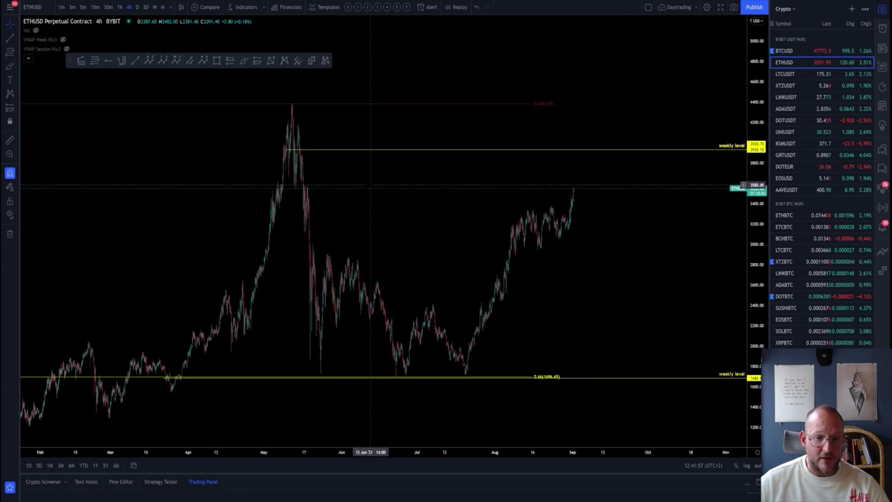
Step: Set the ETHUSD chart to the daily timeframe, showing the price action since March 2021
type("1D")
key("Return")
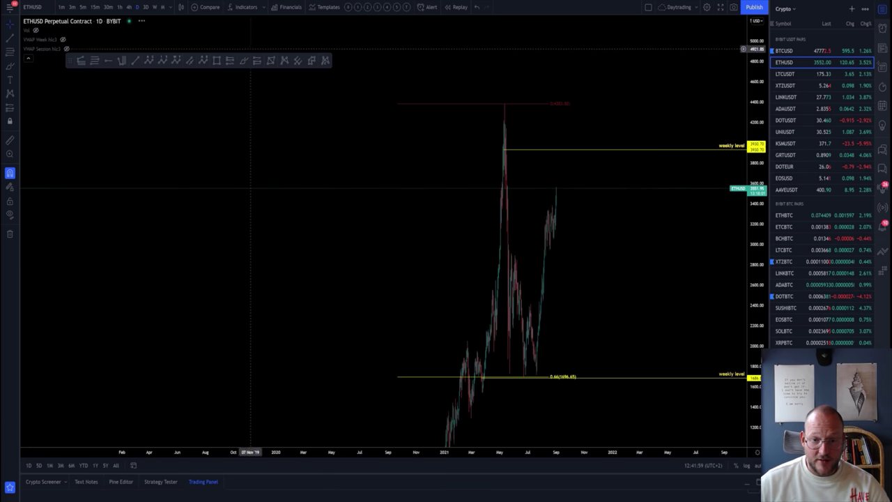
scroll(463, 182, "up", 6)
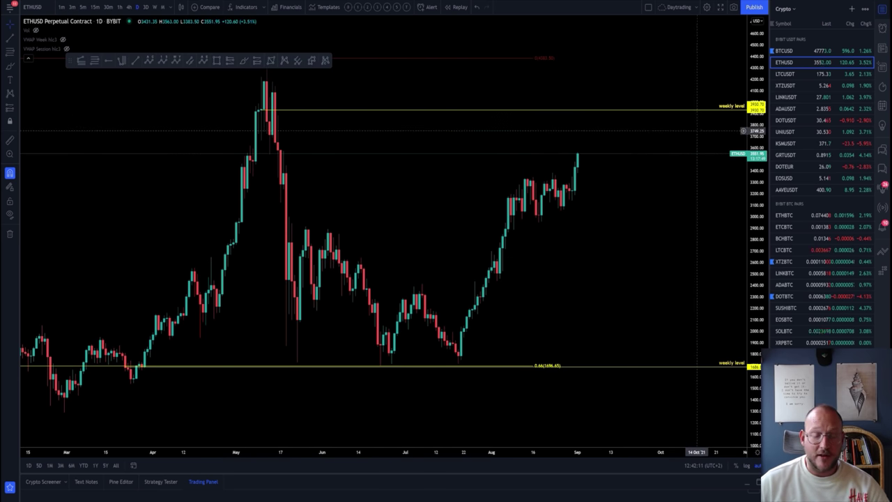
Step: Draw a rectangle over the early-2021 price action on the daily chart, spanning about 7 January to 31 March 2021
scroll(484, 208, "down", 3)
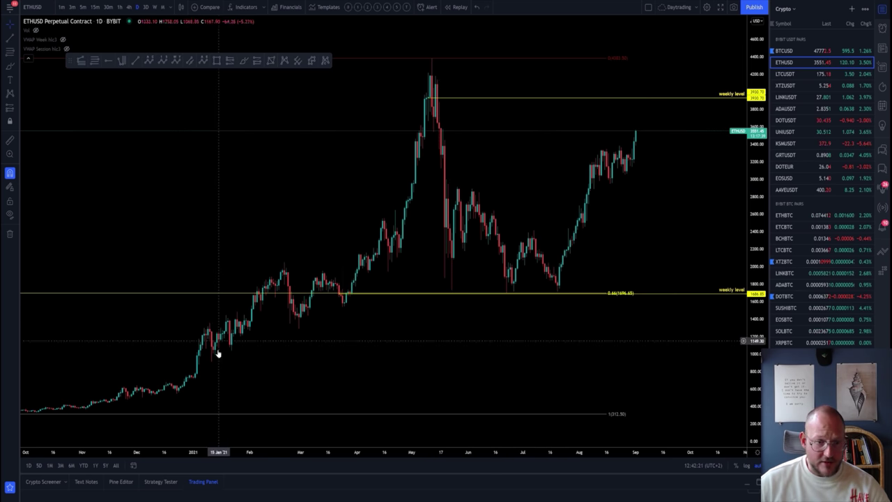
left_click(216, 61)
mouse_move(204, 366)
left_mouse_down()
mouse_move(379, 257)
mouse_move(355, 271)
left_mouse_up()
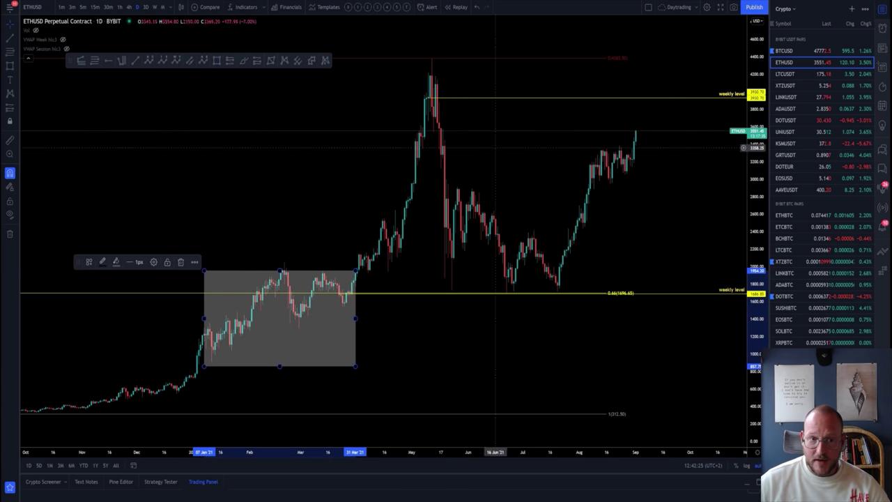
Step: View the marked zone on the weekly timeframe and delete the rectangle
left_click(155, 7)
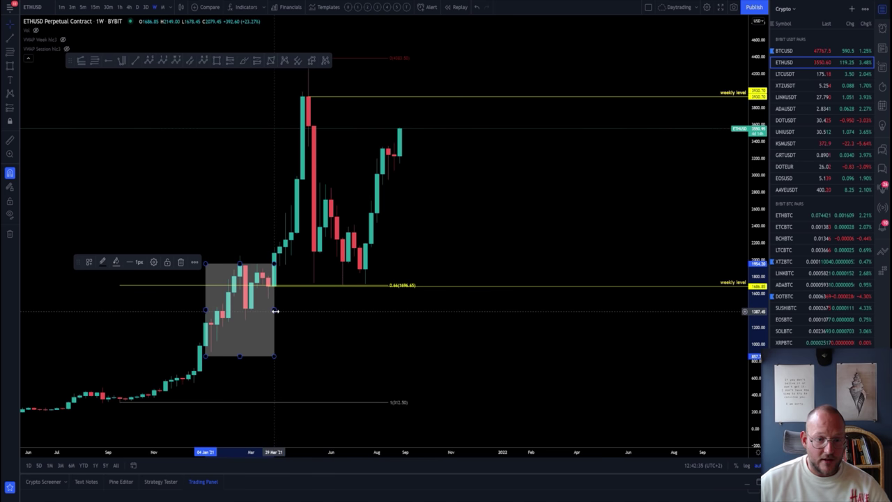
left_click(181, 262)
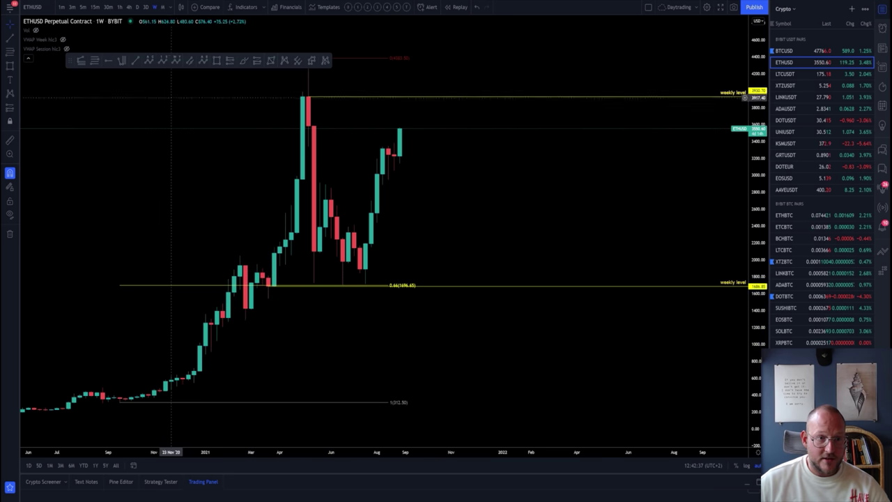
Step: Examine on the 4-hour timeframe how the June and July 2021 lows approach the lower weekly level
left_click(129, 7)
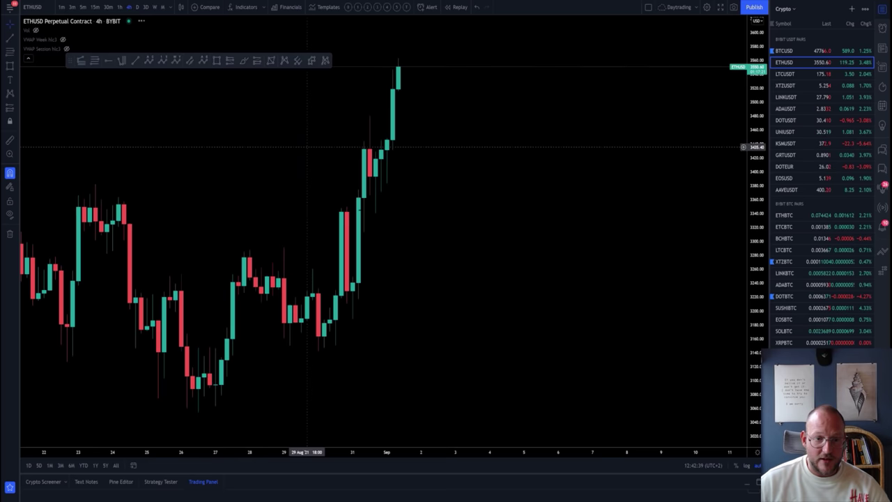
scroll(406, 232, "left", 15)
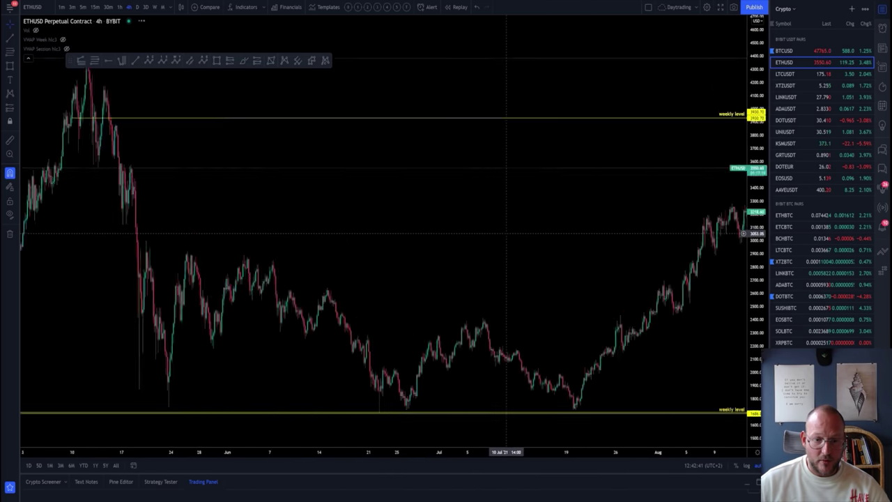
scroll(743, 280, "up", 5)
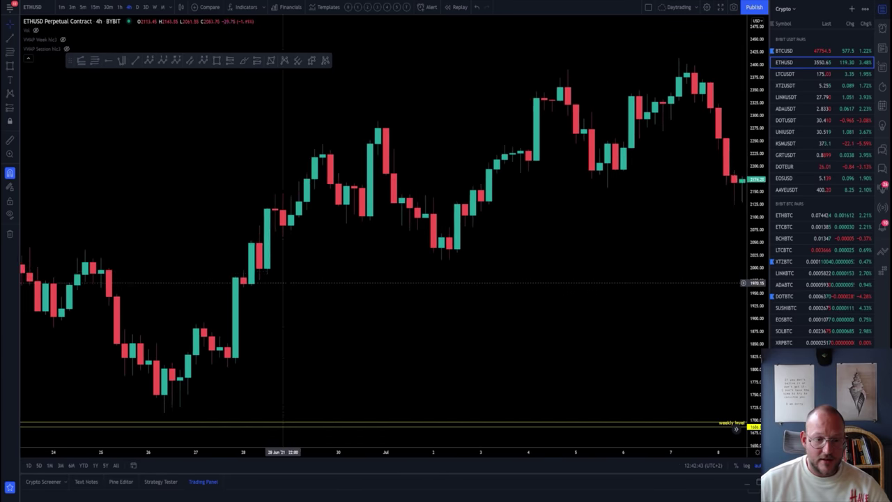
left_click_drag(493, 258, 351, 257)
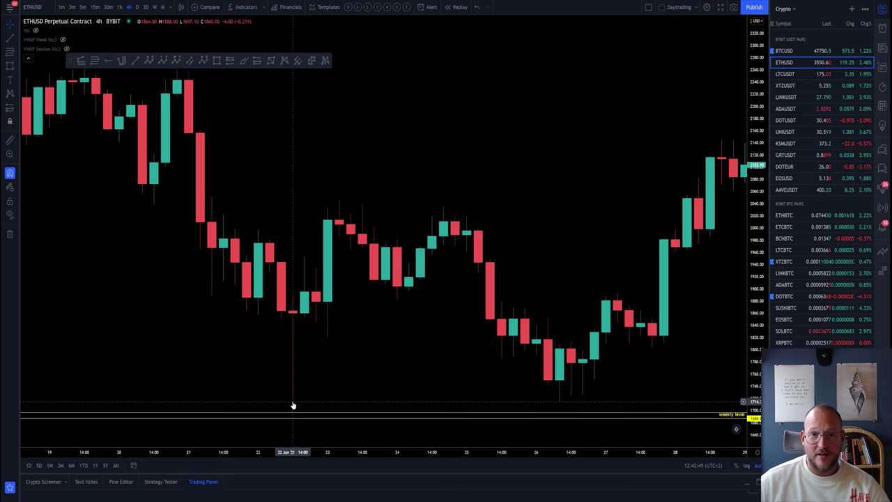
scroll(300, 379, "down", 8)
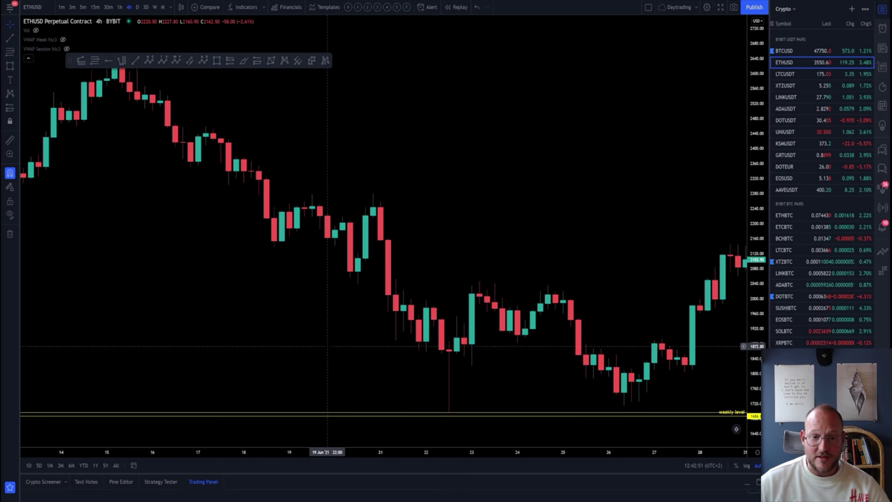
scroll(419, 325, "down", 10)
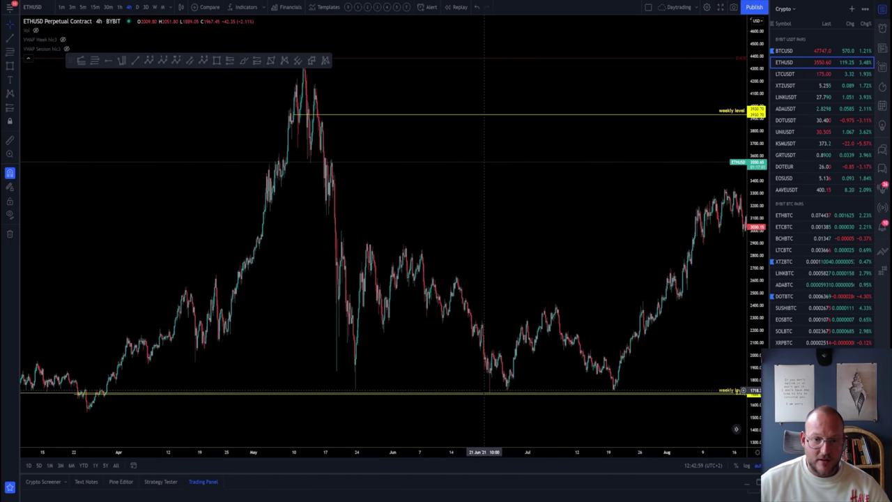
scroll(488, 391, "up", 4)
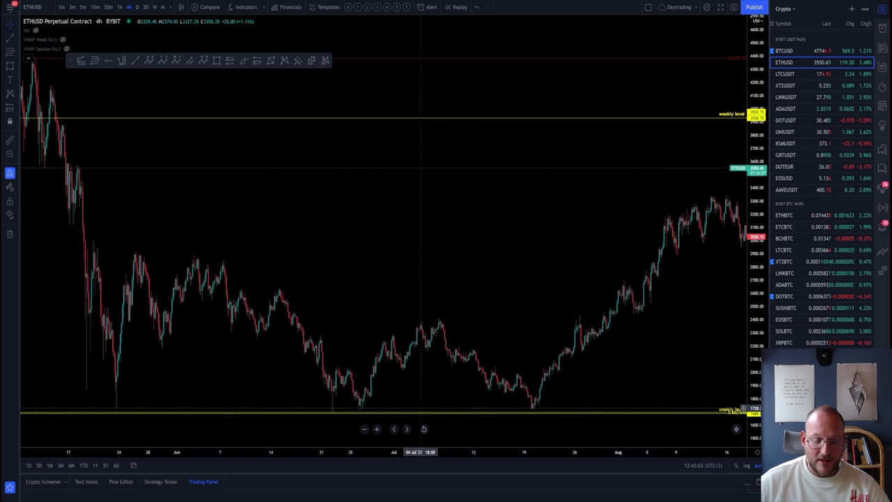
scroll(439, 391, "down", 3)
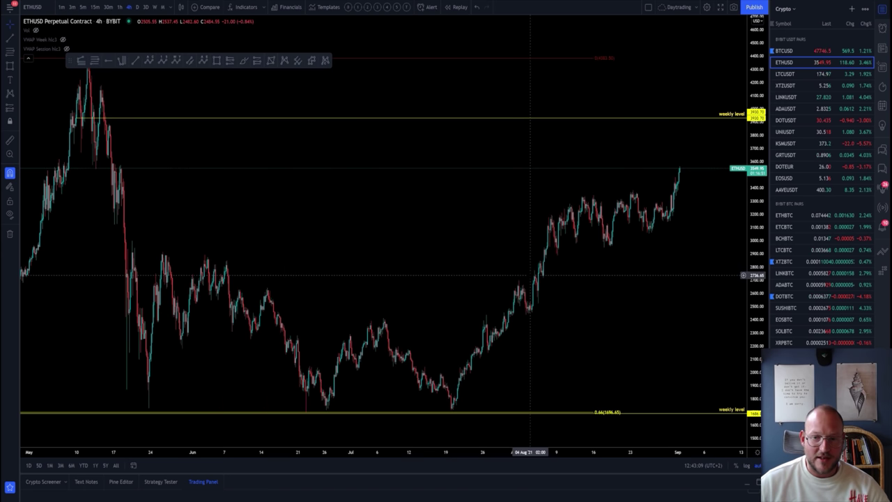
Step: Draw a rising parallel channel around the August 2021 consolidation, with its base from the 9 August low at 2889.00 to about 9 September
left_click_drag(466, 281, 239, 281)
left_click_drag(311, 119, 285, 251)
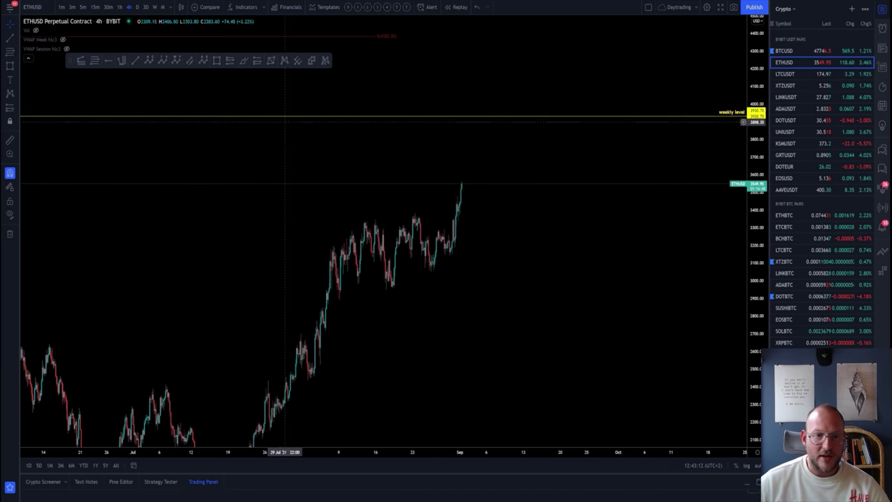
left_click(191, 61)
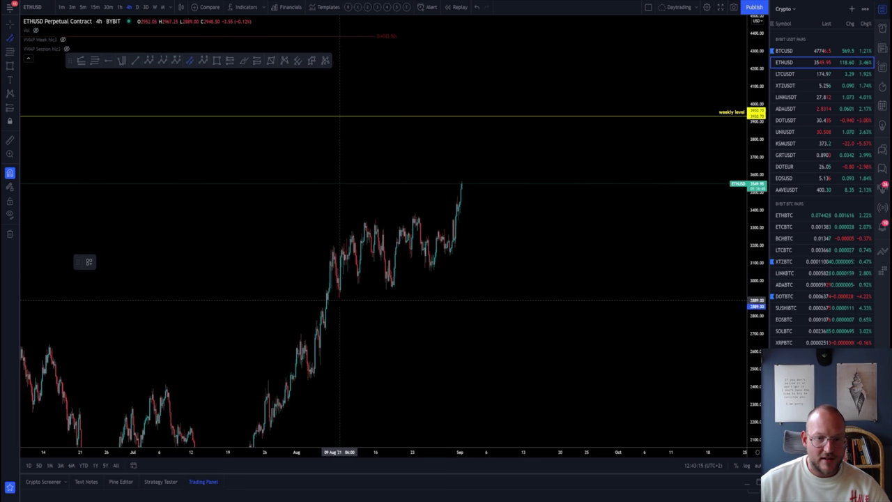
left_click(339, 298)
left_click(500, 257)
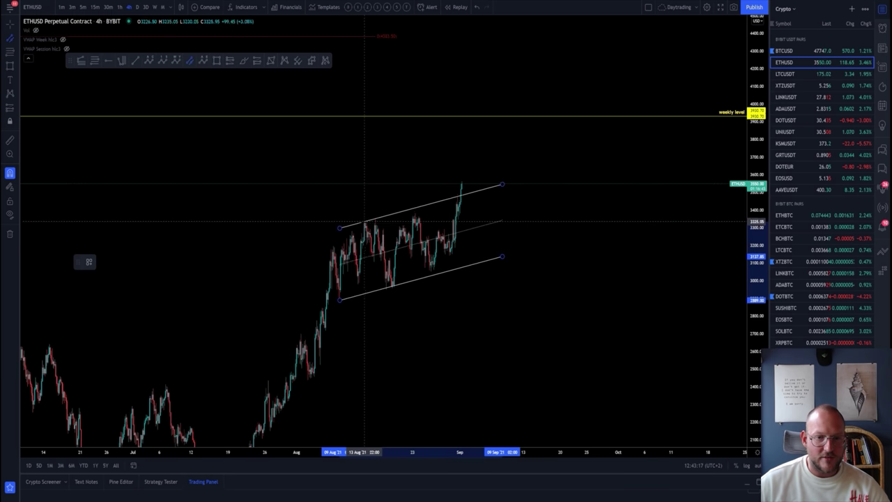
left_click(365, 239)
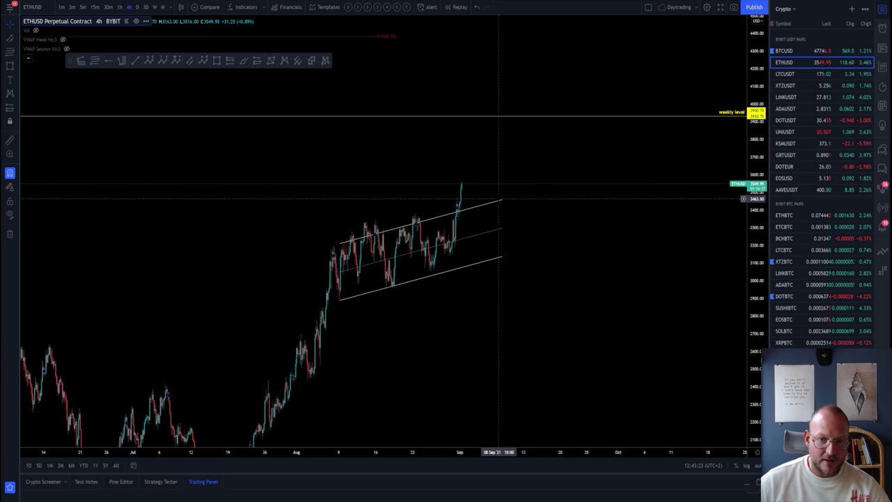
Step: Delete the parallel channel around the August consolidation
left_click(501, 202)
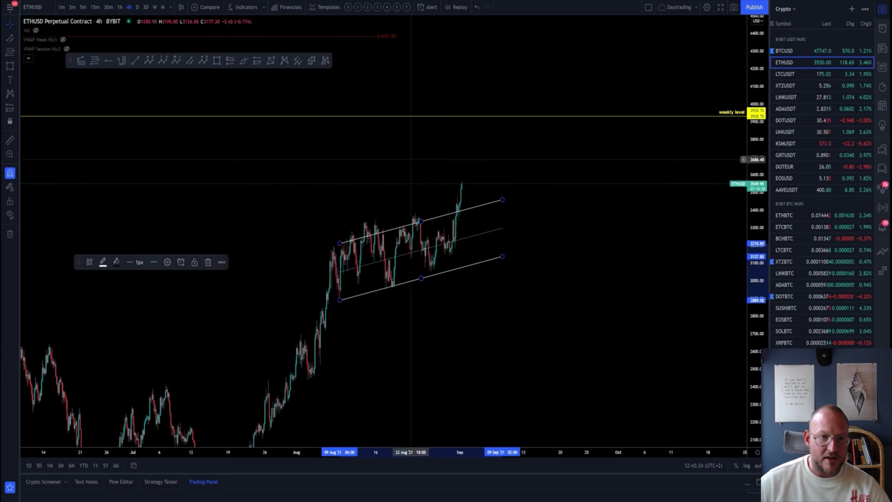
left_click(207, 263)
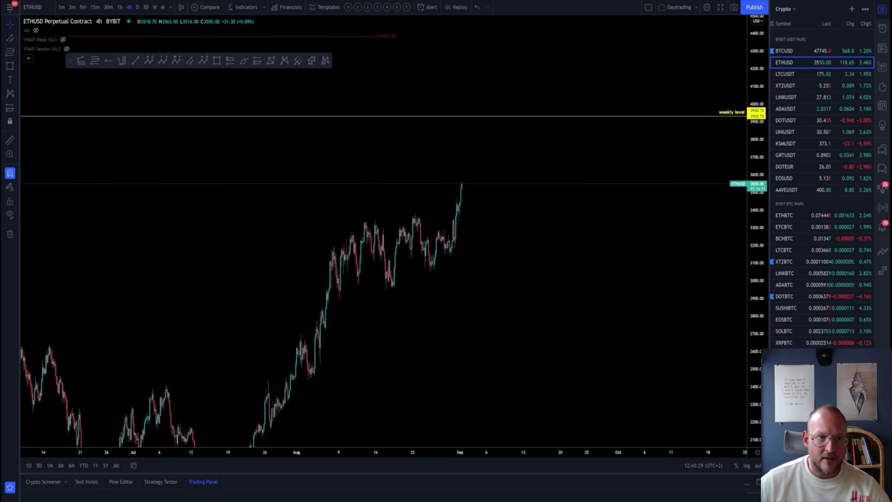
Step: Review the ETHUSD rally and both weekly levels on the weekly timeframe
left_click(156, 8)
scroll(245, 186, "up", 5)
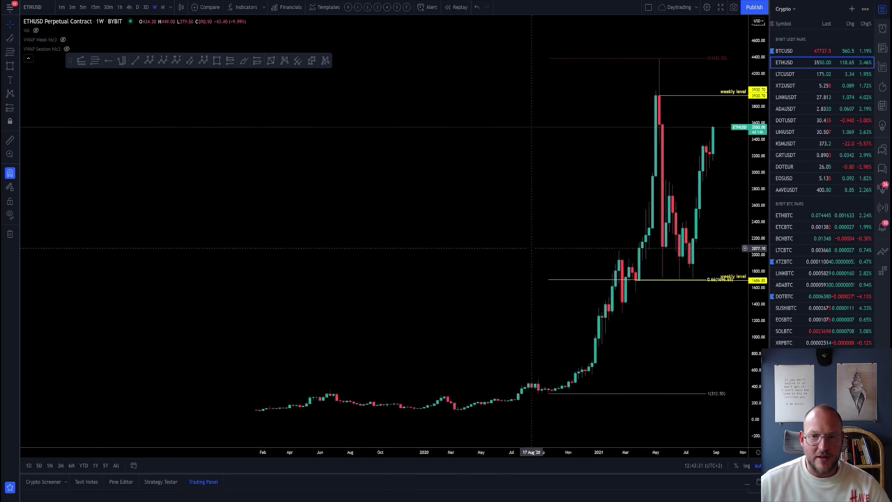
left_click_drag(245, 187, 217, 186)
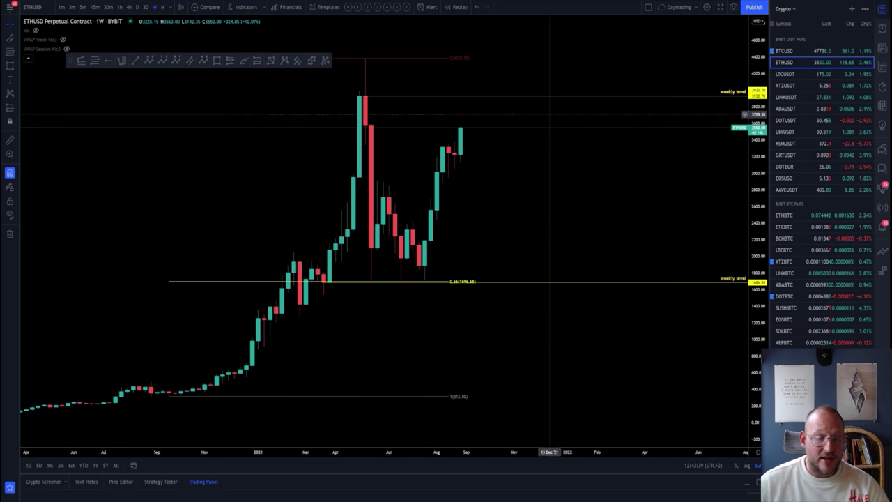
Step: Measure the distance from the current ETHUSD price to the upper weekly level on the 4-hour timeframe
left_click(128, 7)
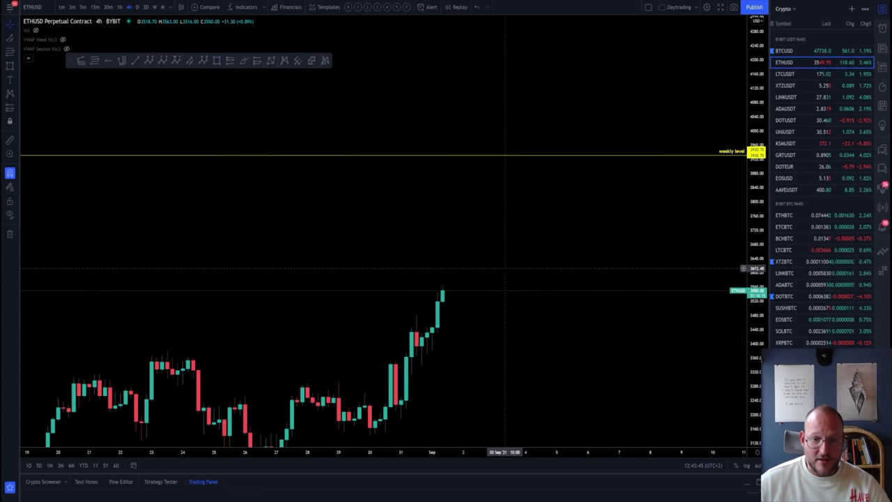
left_click(482, 295, "shift")
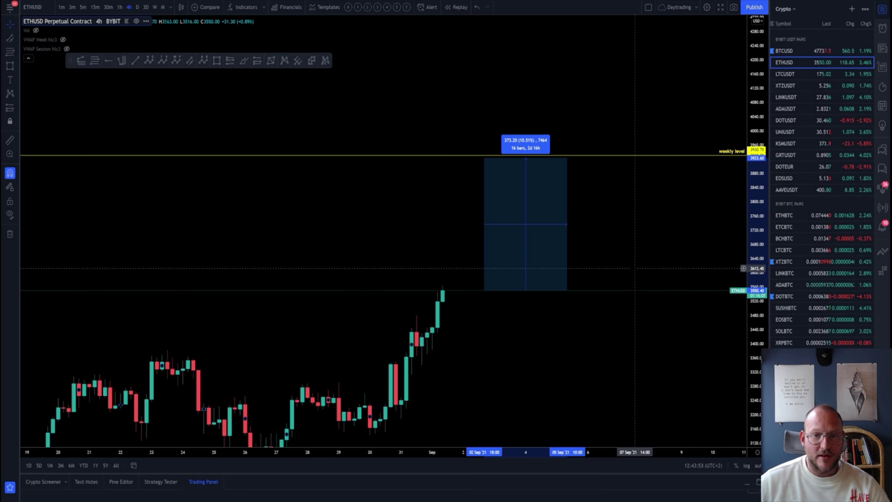
Step: Open the ETHBTC chart from the watchlist and measure upward from its current price
left_click(798, 217)
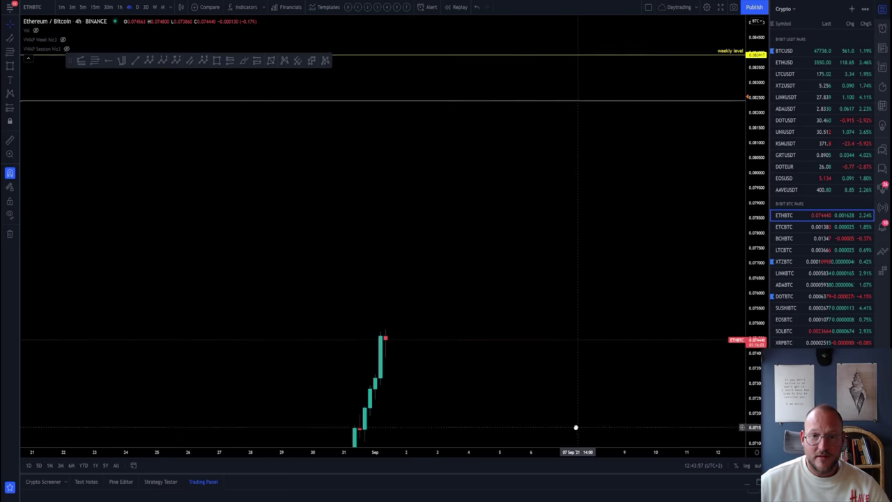
left_click(490, 339, "shift")
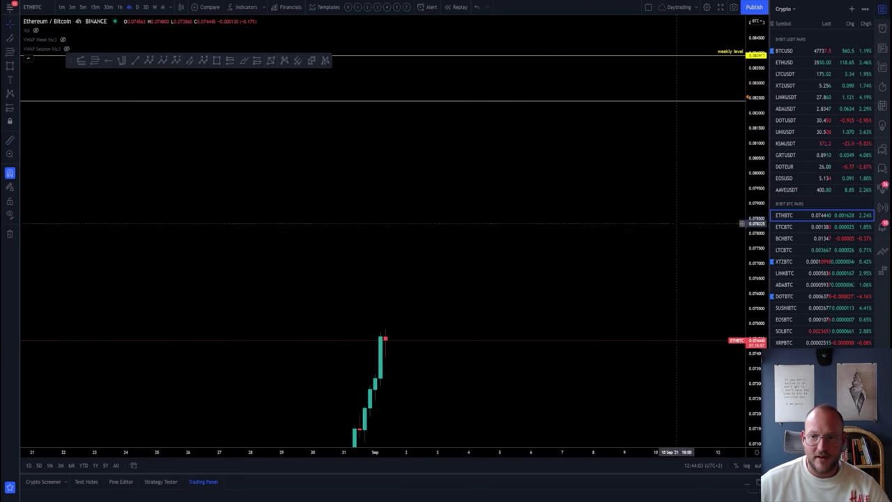
Step: Reopen the ETHUSD chart, bring its upper weekly level into view, and set the daily timeframe
left_click(796, 63)
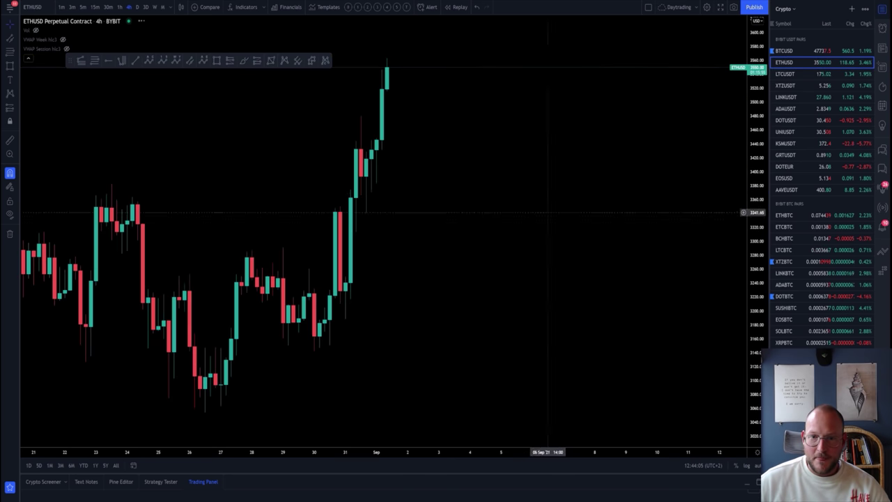
left_click_drag(757, 110, 578, 369)
scroll(635, 290, "up", 3)
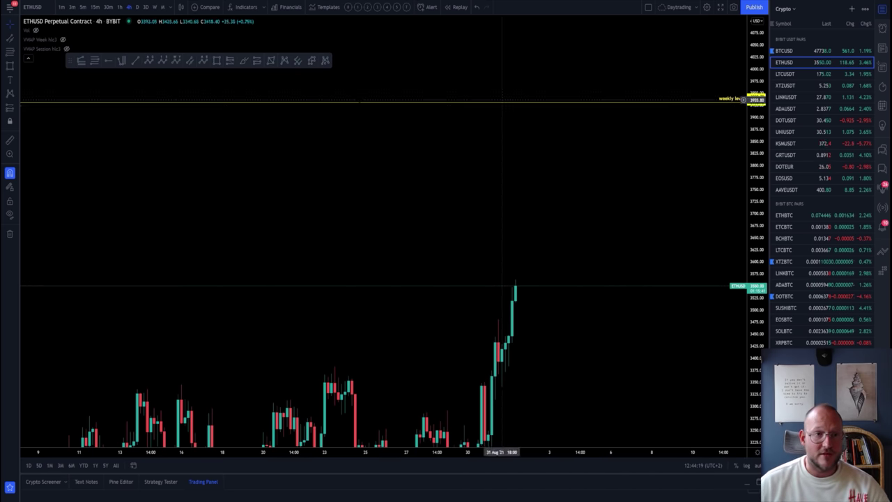
left_click(138, 7)
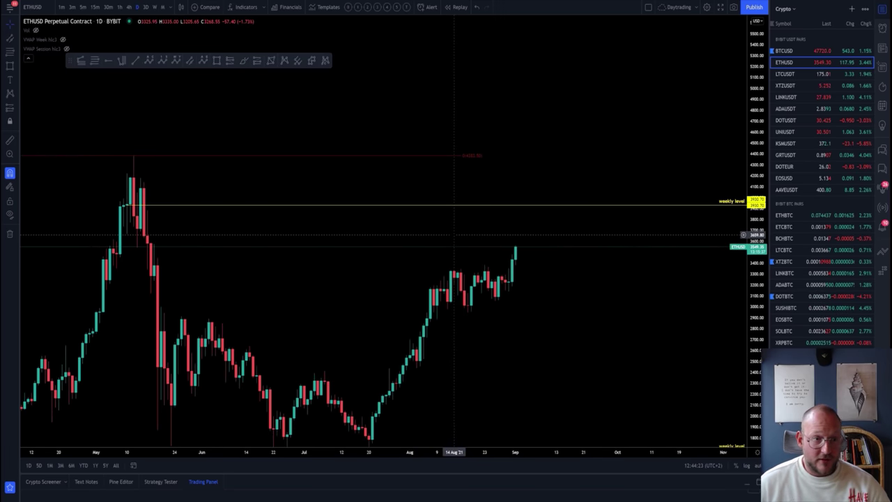
Step: Brush a projected path from the current price over the upper weekly level, back to retest it, and up to about 4800
left_click(243, 61)
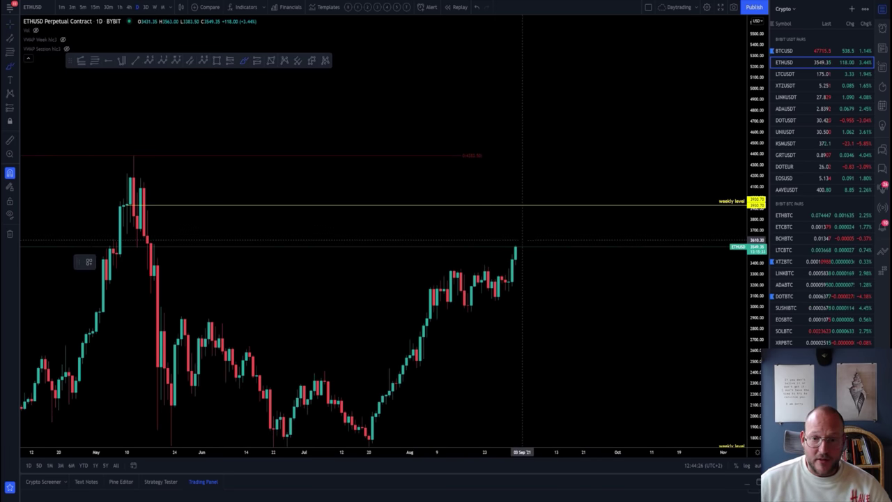
mouse_move(519, 246)
left_mouse_down()
mouse_move(548, 196)
mouse_move(563, 203)
mouse_move(620, 115)
left_mouse_up()
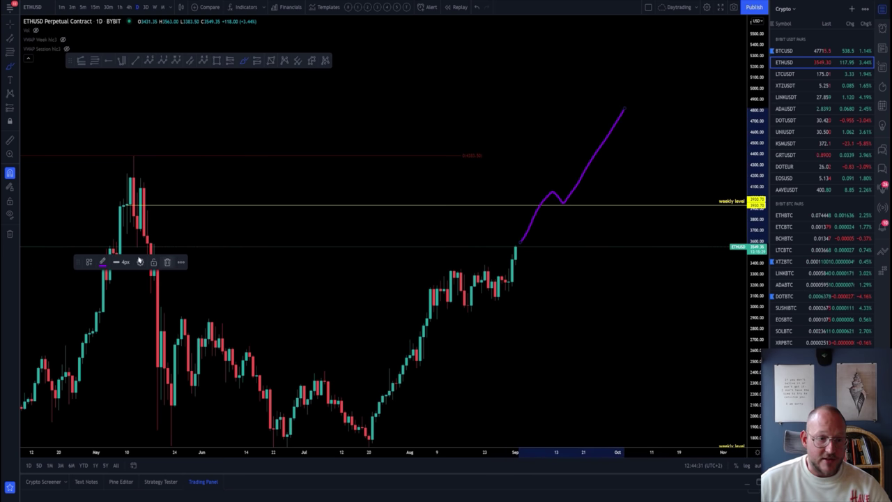
Step: Recolour the brushed projection path white and delete it
left_click(103, 262)
left_click(102, 279)
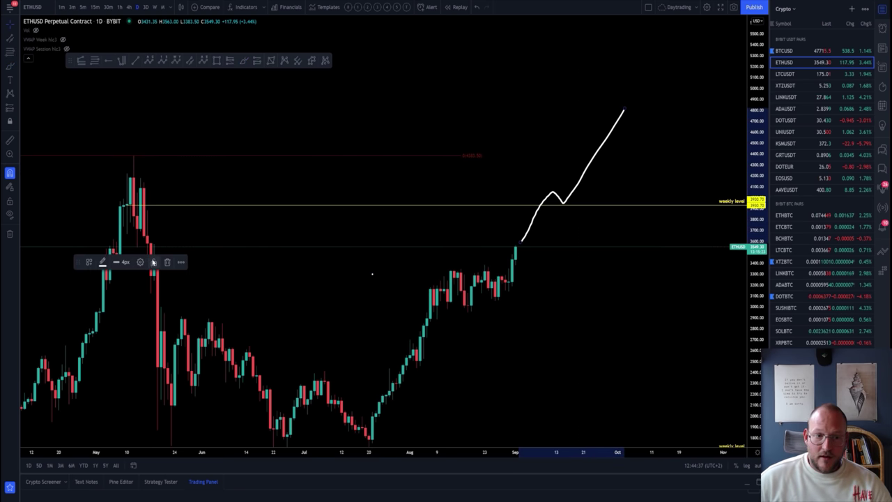
key("Delete")
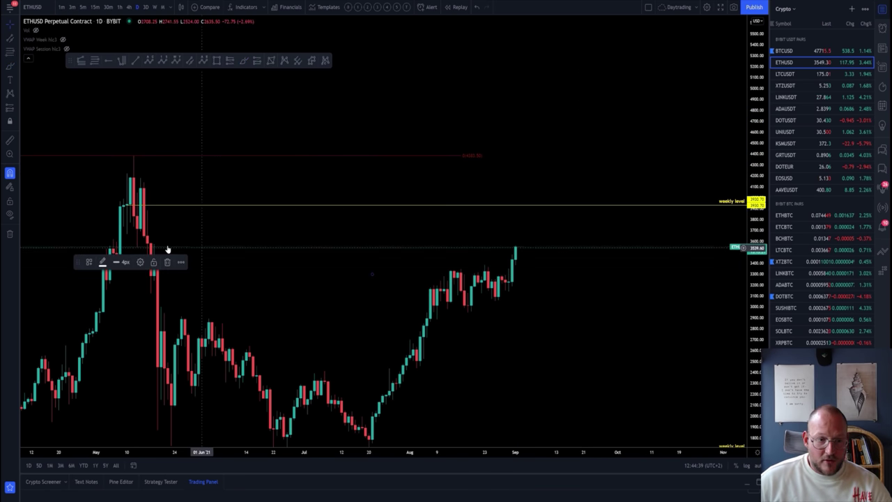